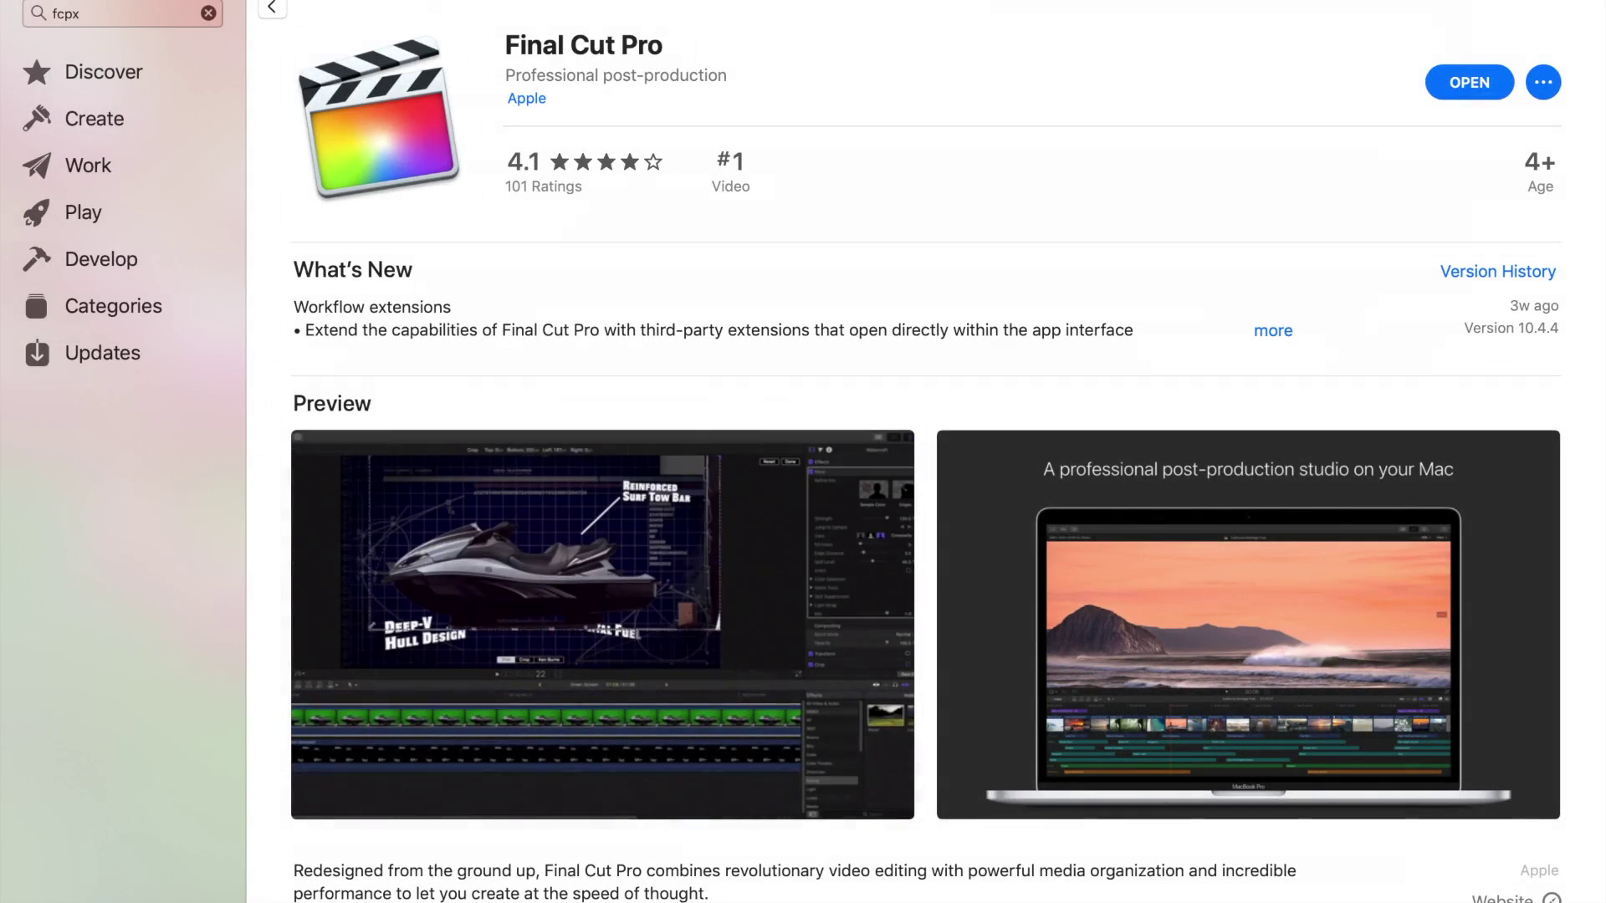
Step: Expand Final Cut Pro's What's New notes in the App Store and scroll to the Comparison Viewer section
mouse_move(825, 485)
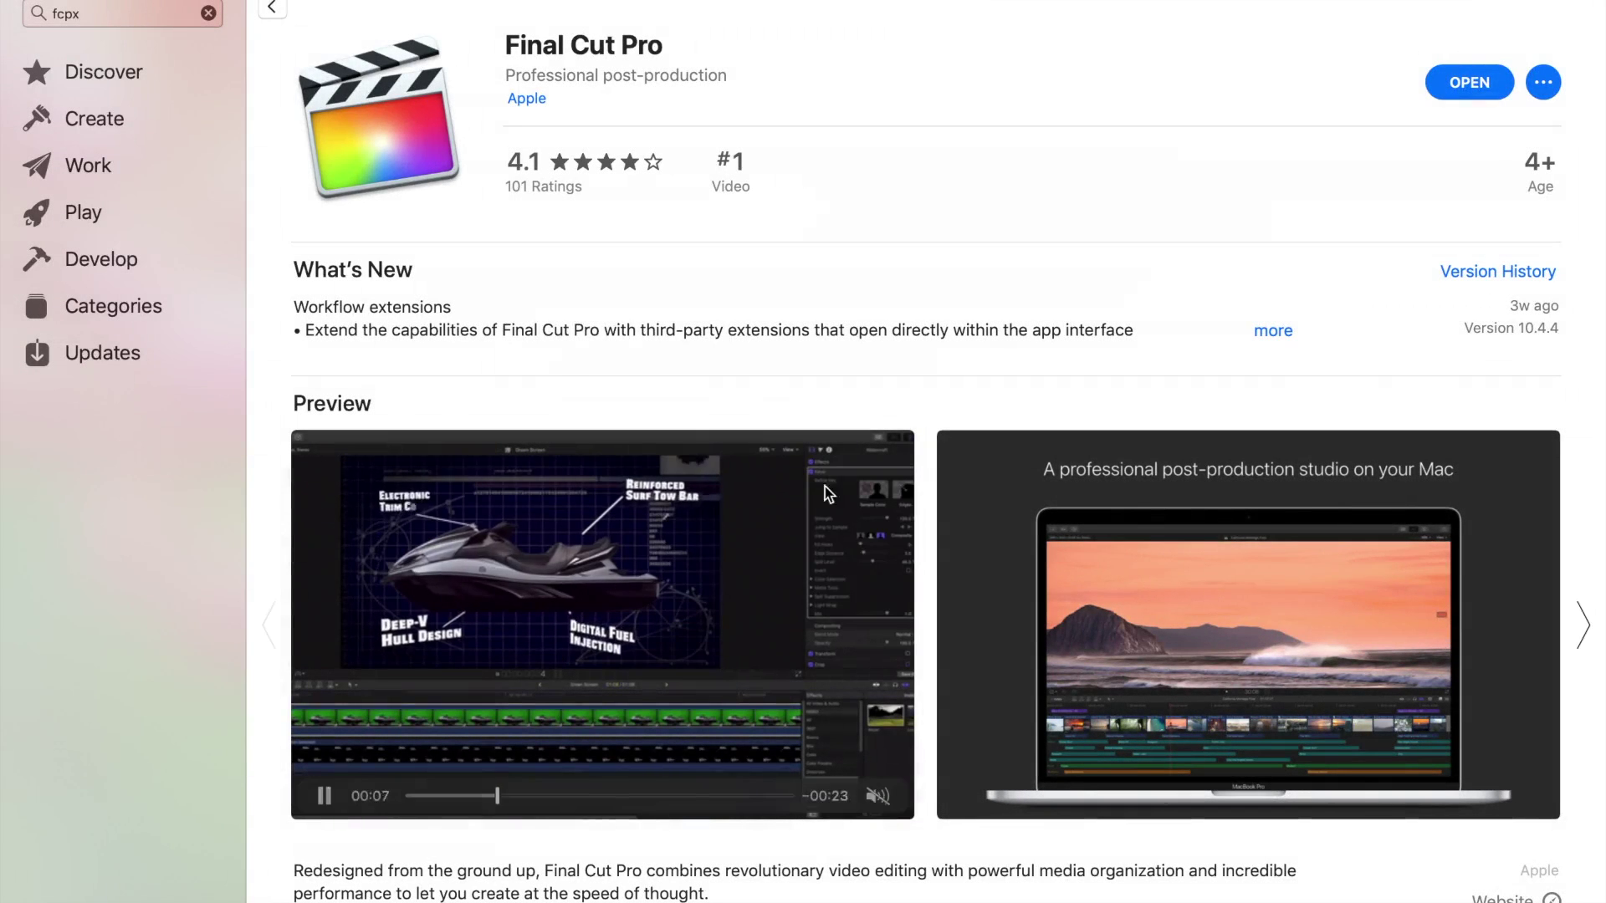
left_click(1277, 332)
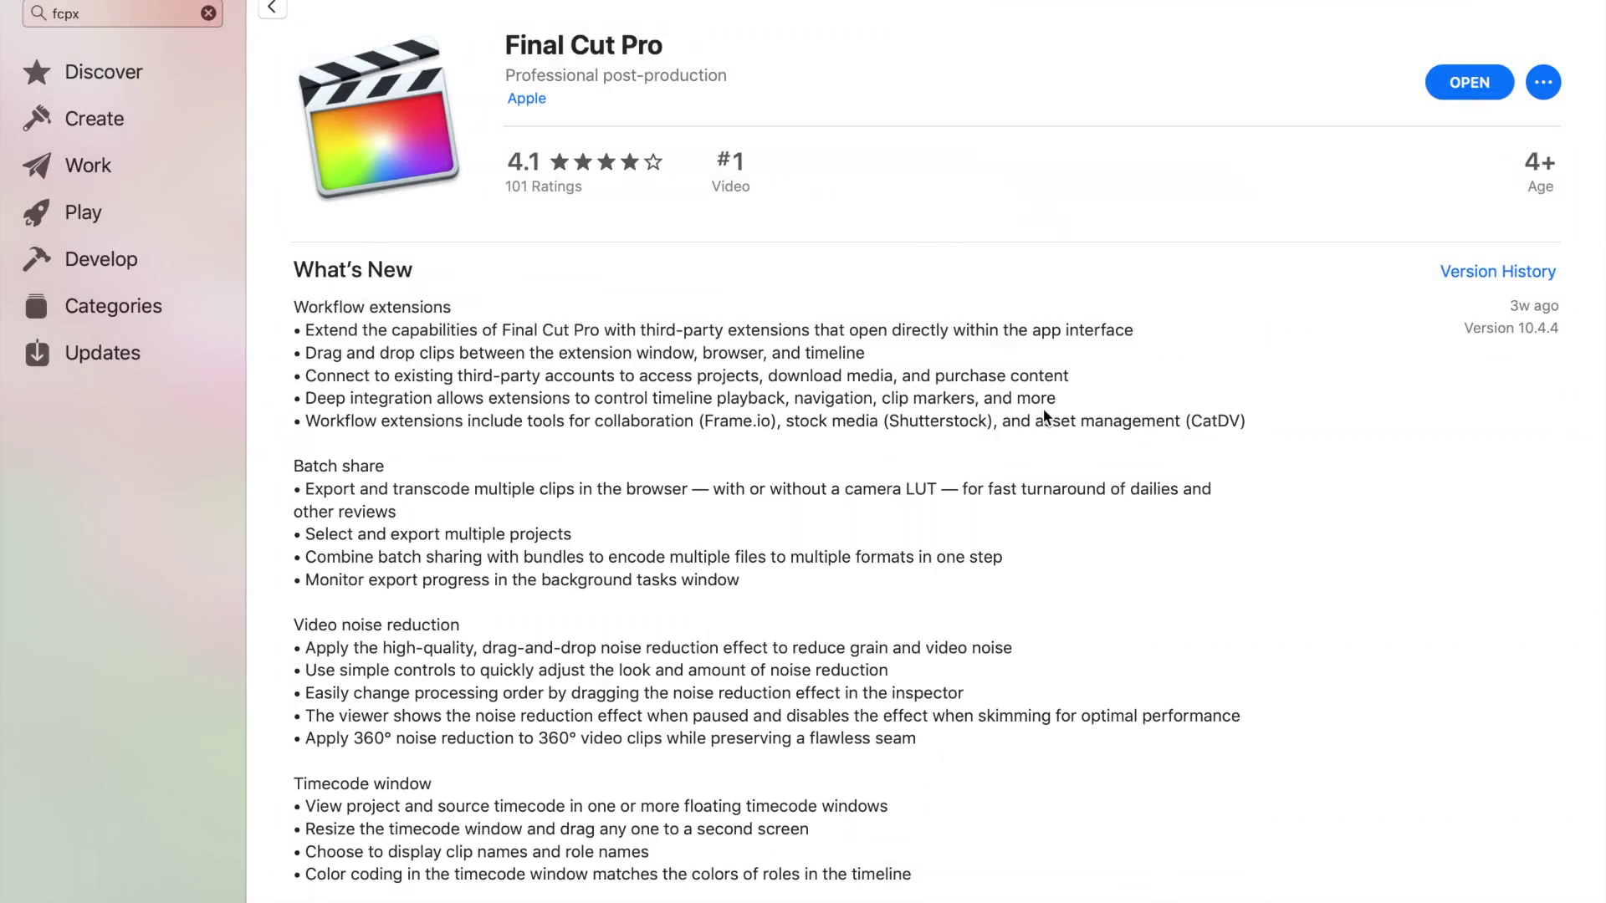
scroll(1043, 415, "down", 10)
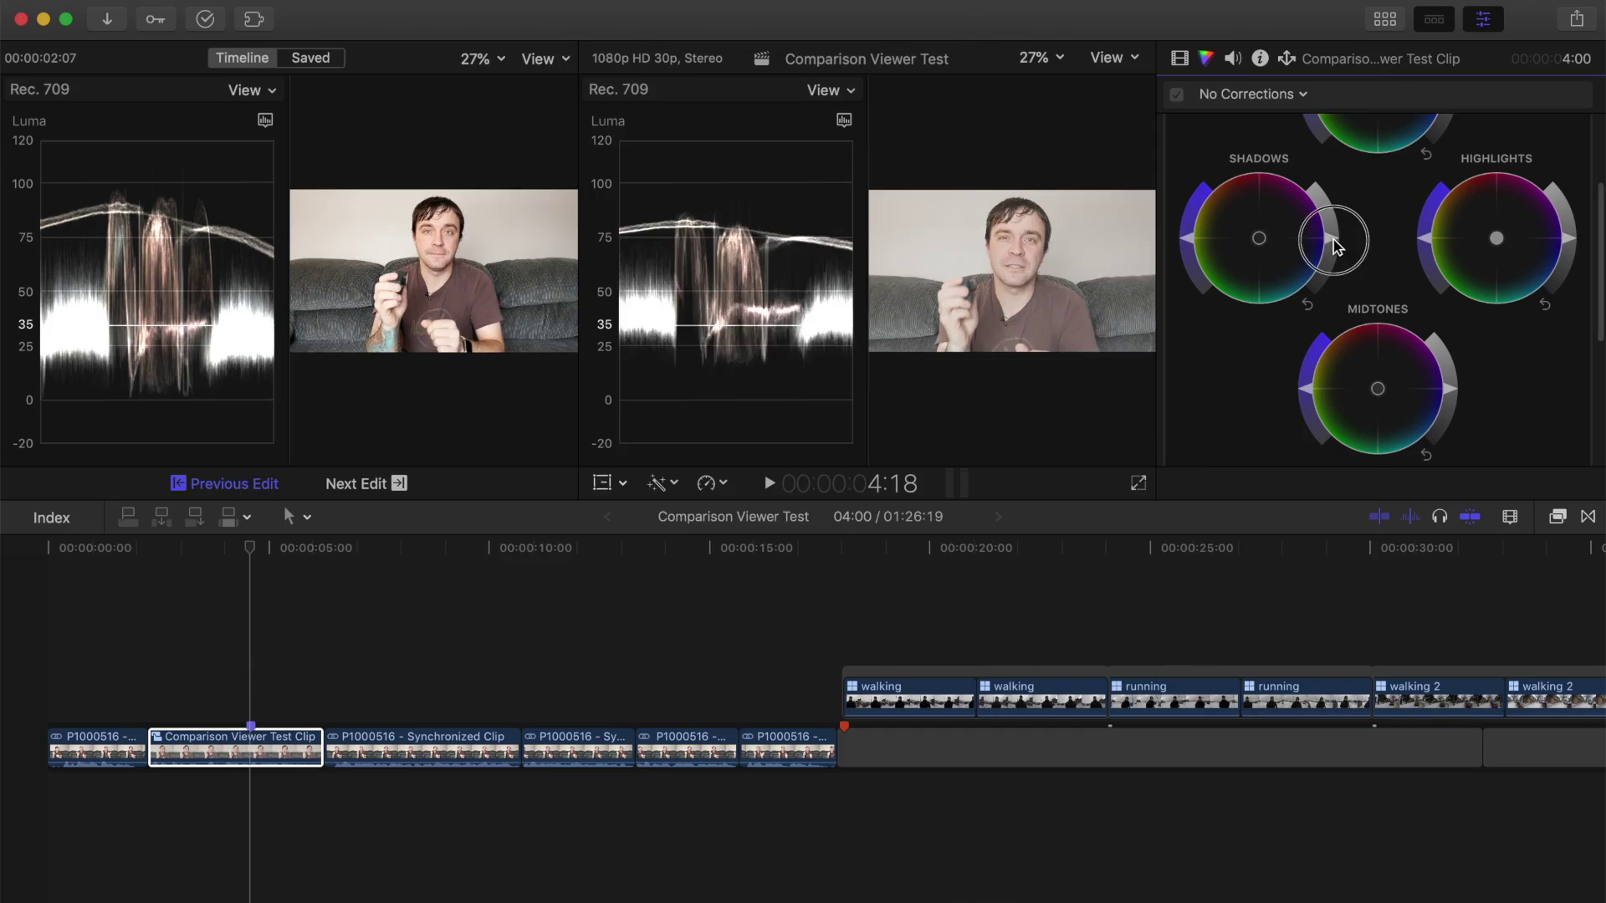
left_click_drag(1320, 255, 1336, 278)
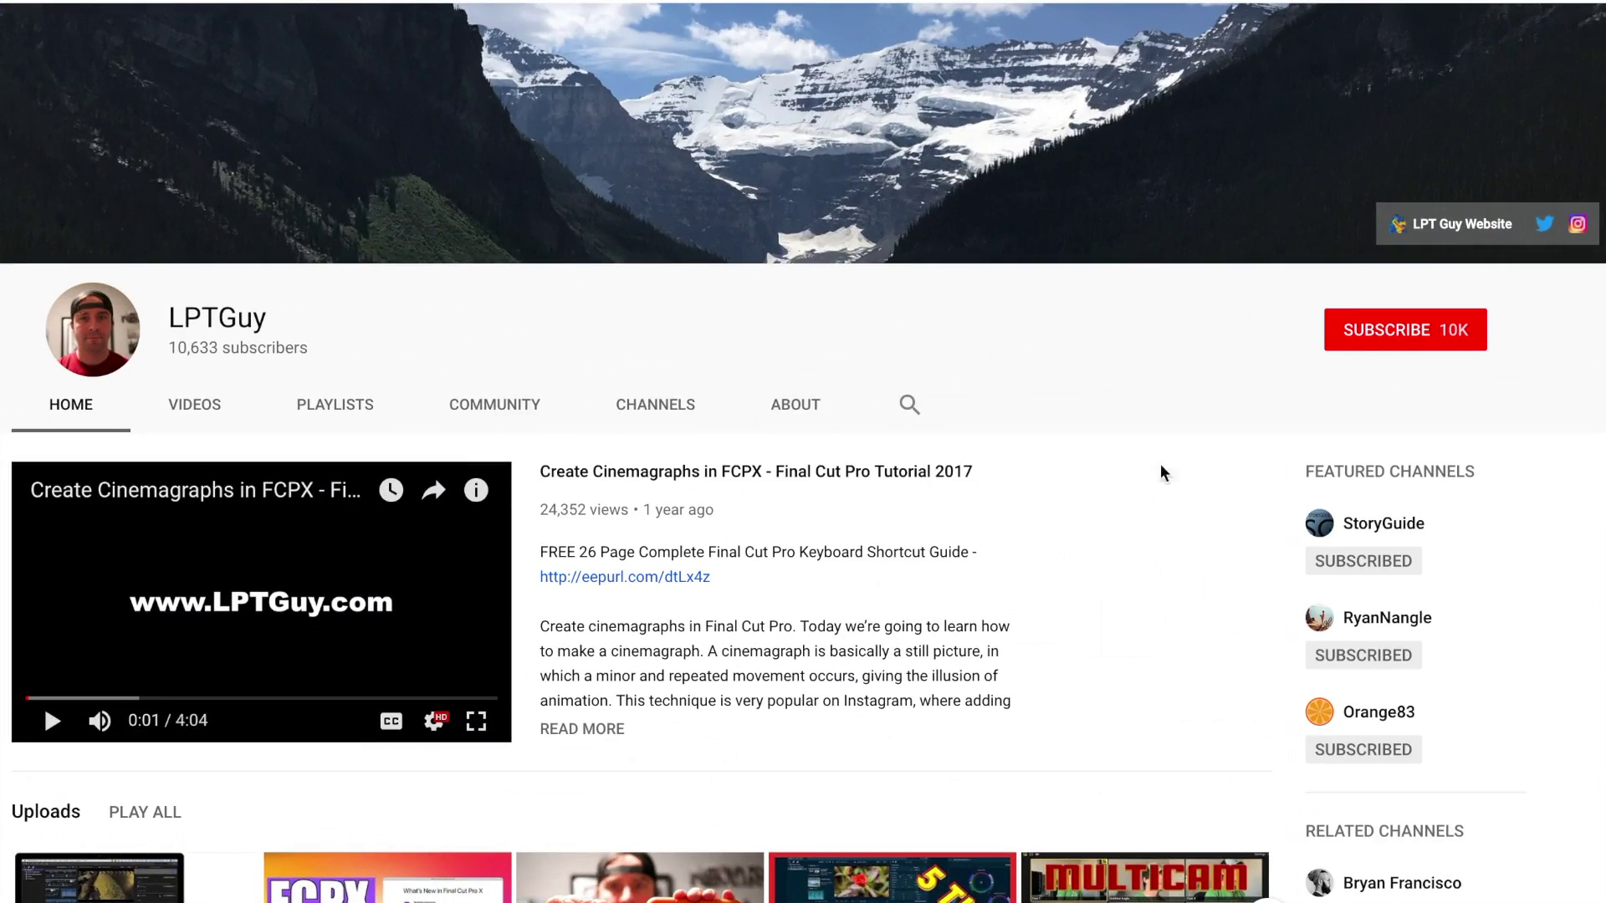
Step: Subscribe to the YouTube channel shown on the page
left_click(1361, 339)
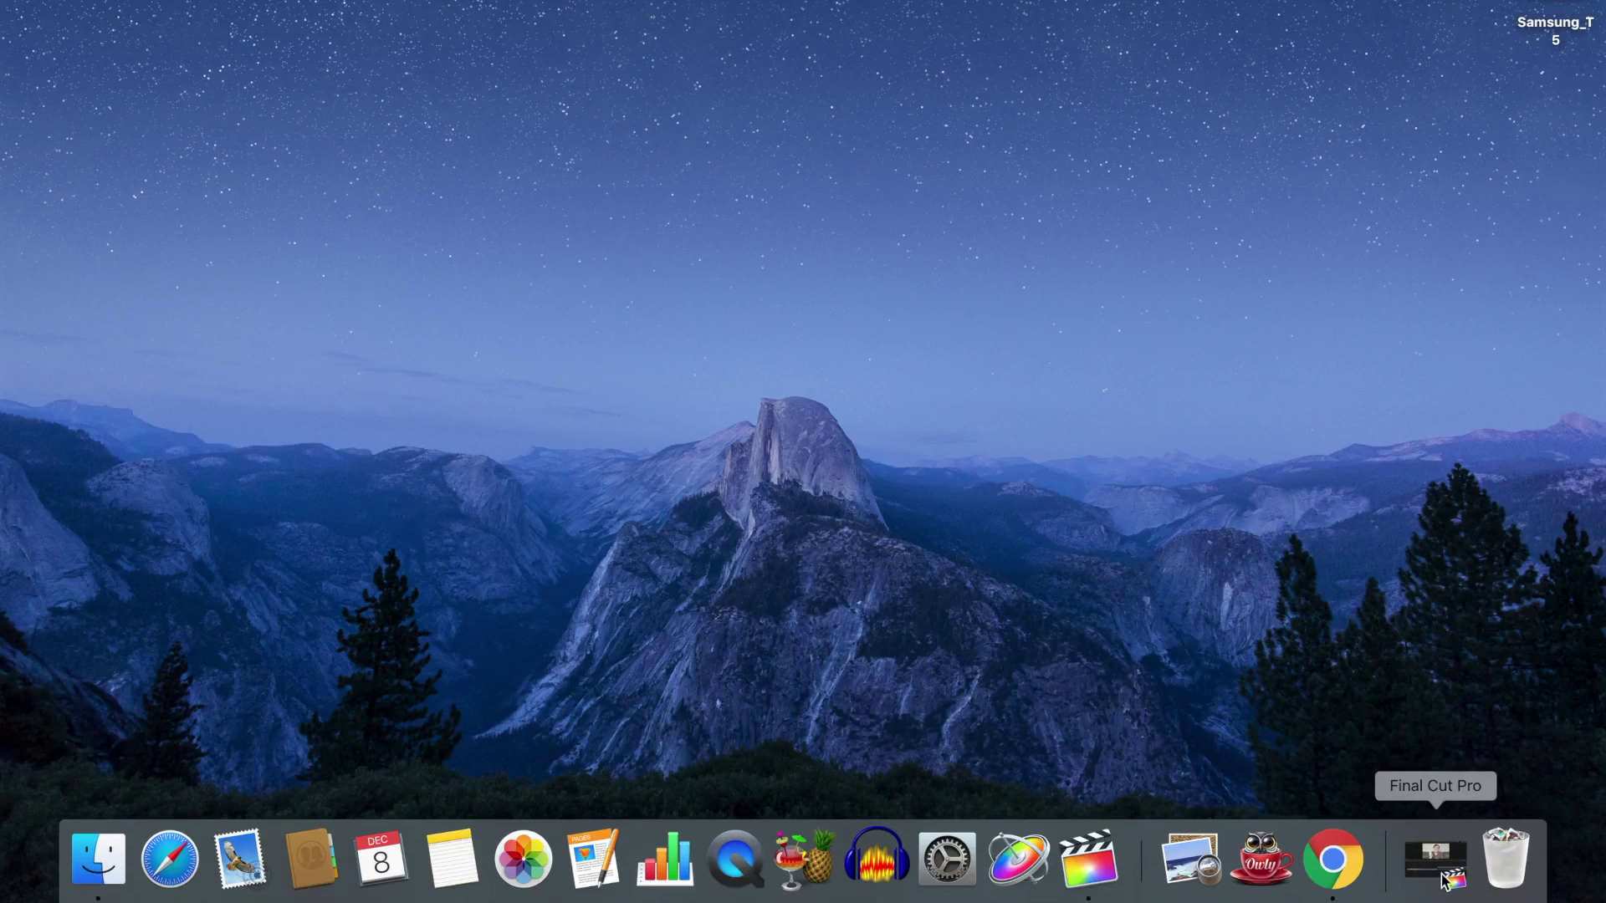
Step: Restore the minimized Final Cut Pro window from the Dock
left_click(1443, 883)
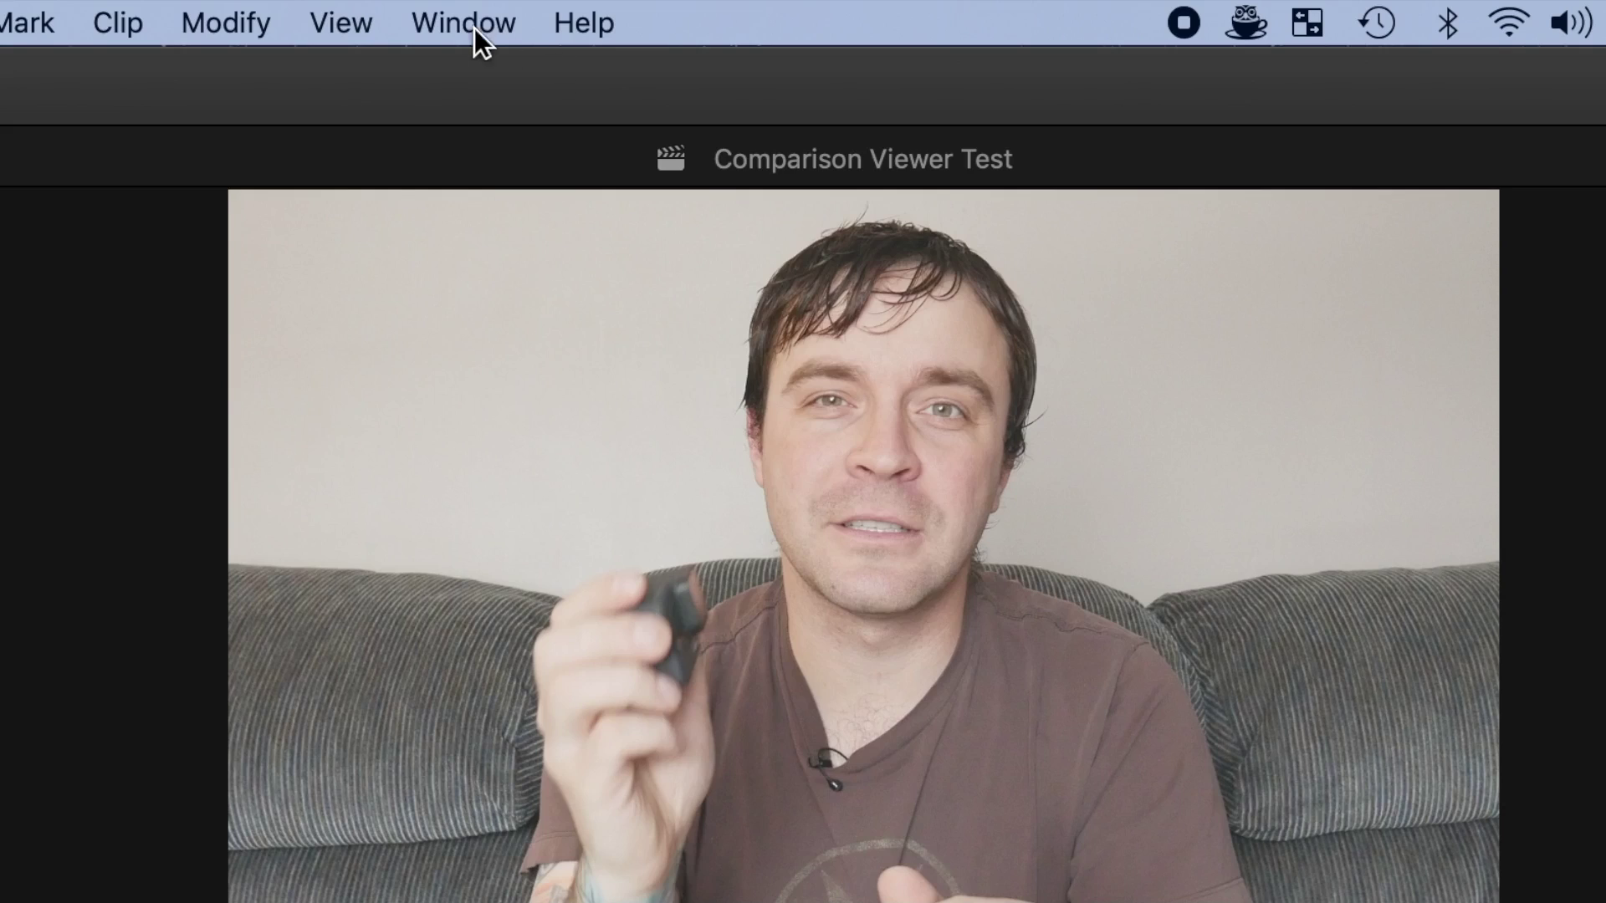
Step: Show the Comparison Viewer beside the main viewer via Window > Show in Workspace
left_click(474, 28)
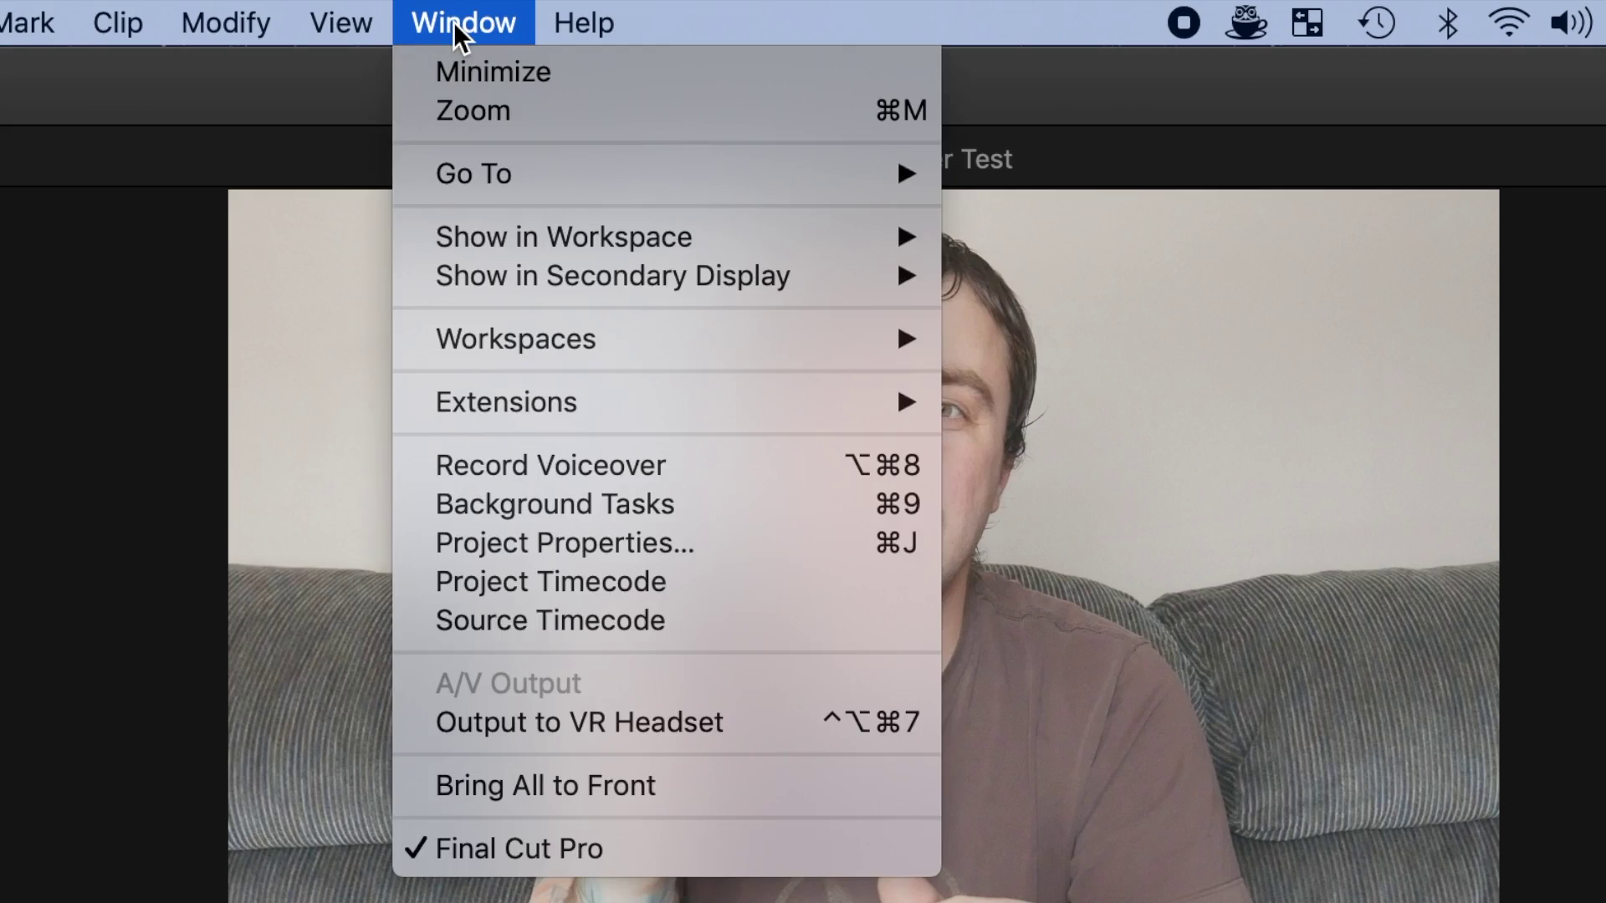
mouse_move(554, 260)
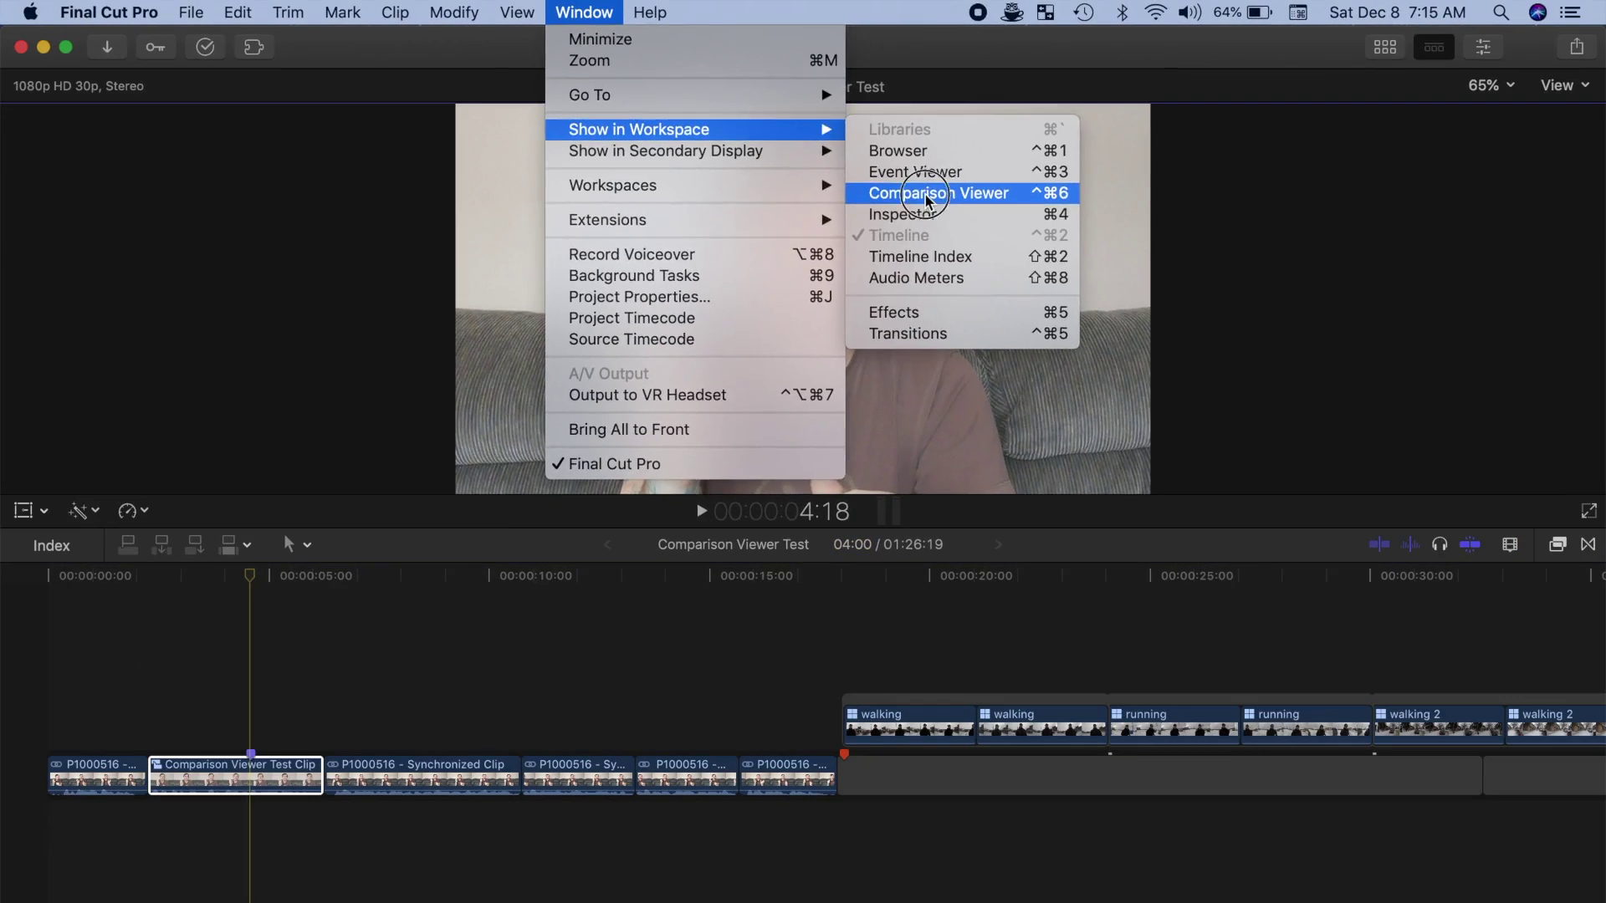
left_click(1126, 351)
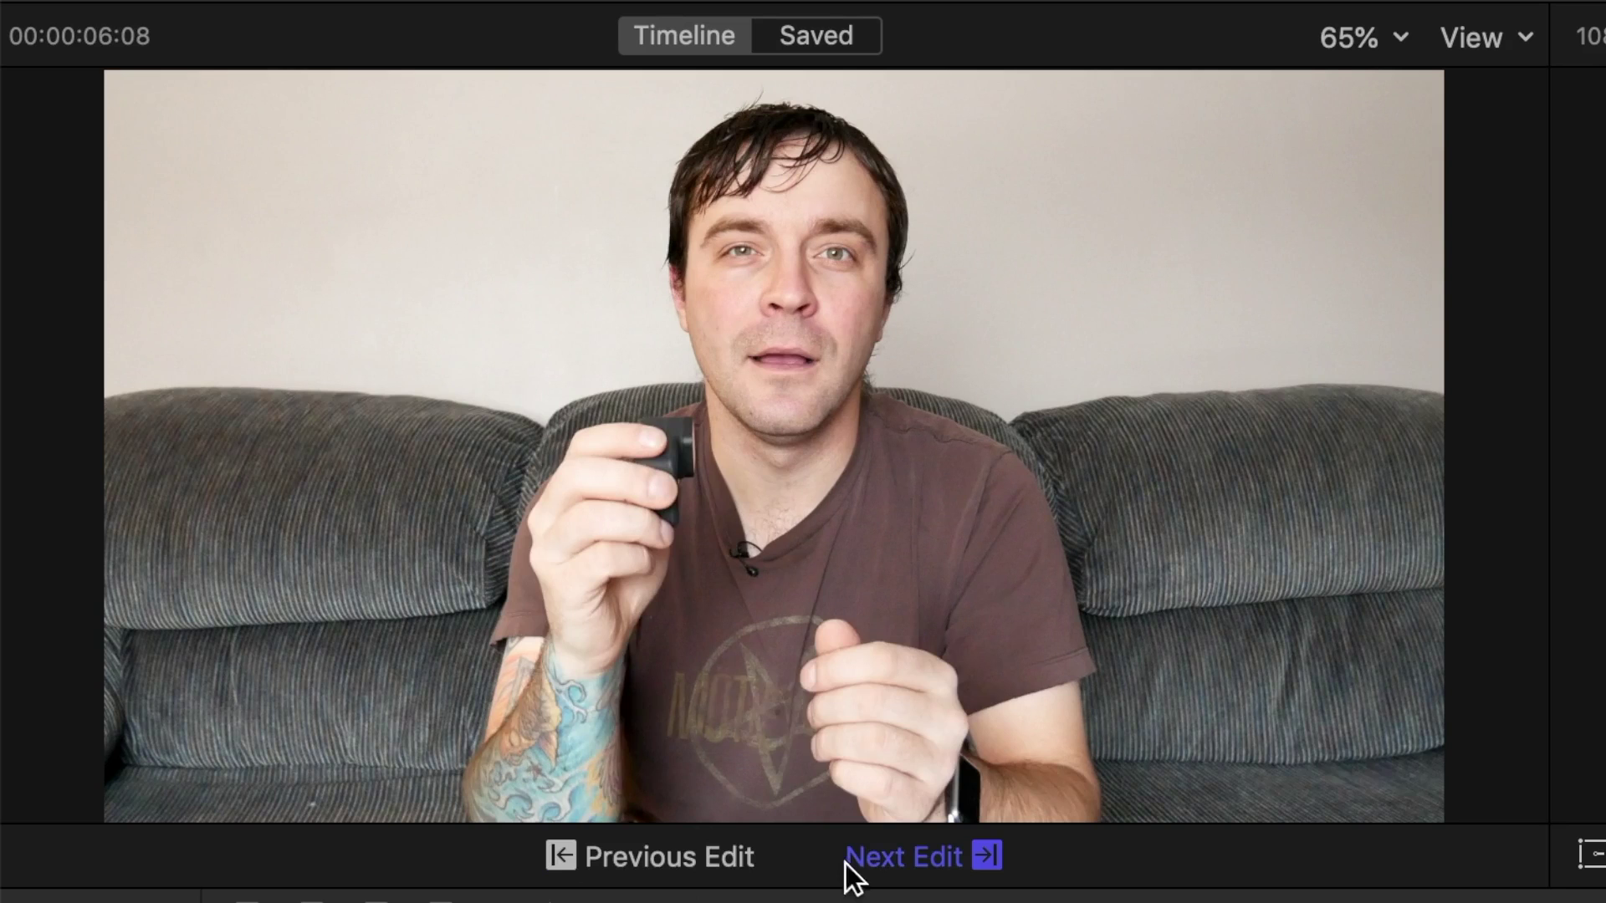
left_click(736, 861)
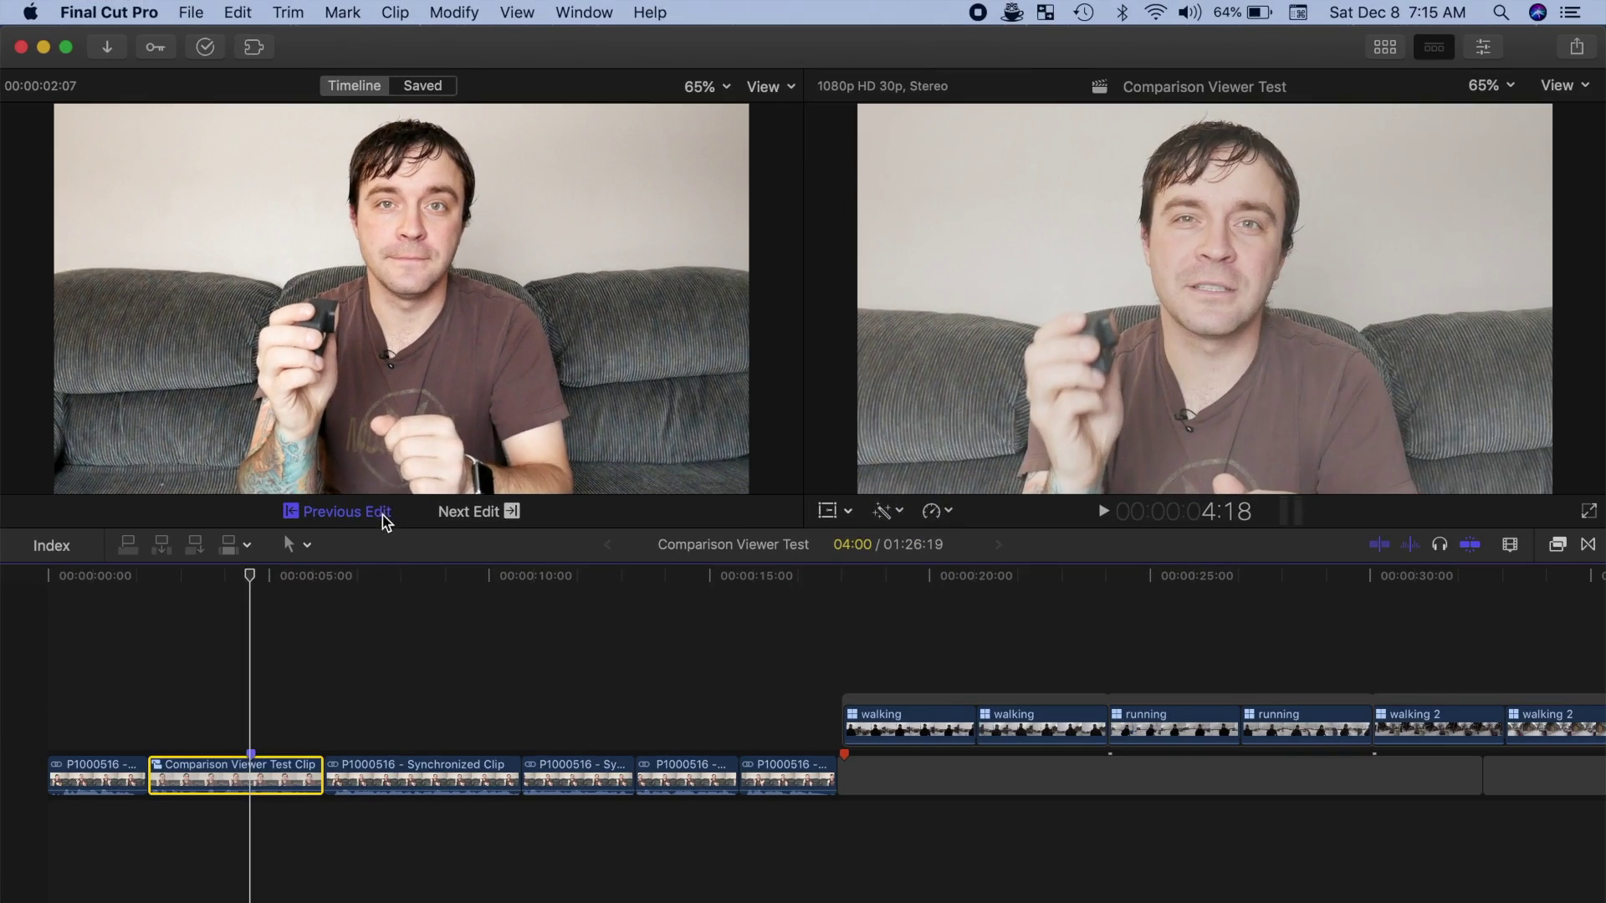
left_click(588, 341)
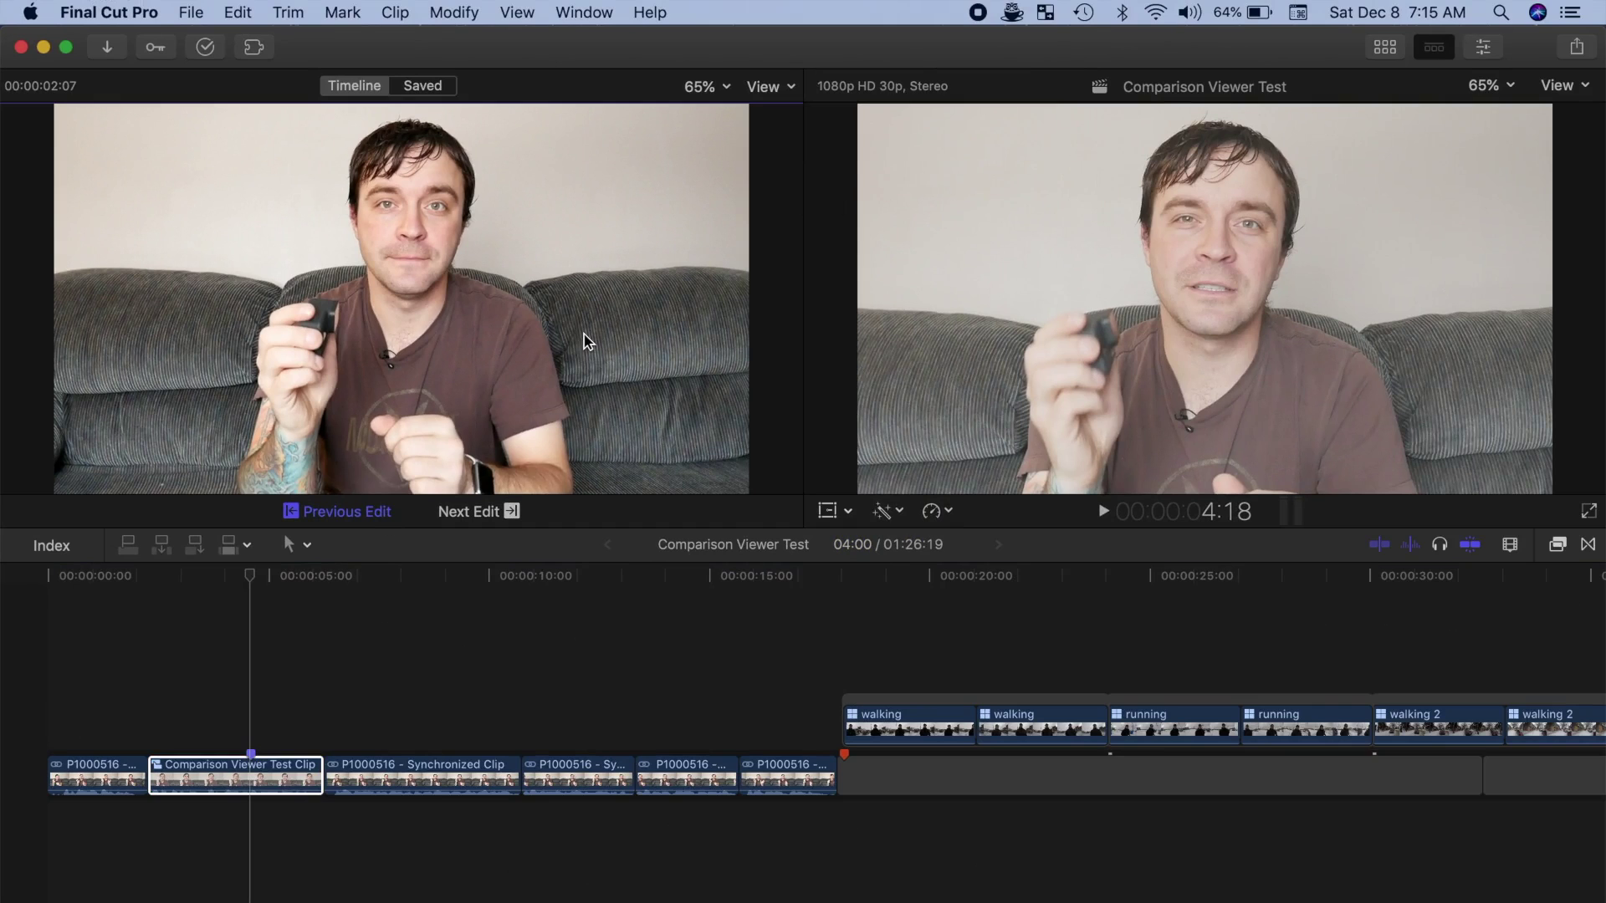
Step: Show Rec. 709 luma waveforms in both the Comparison Viewer and the main viewer with Command-7
key("super+7")
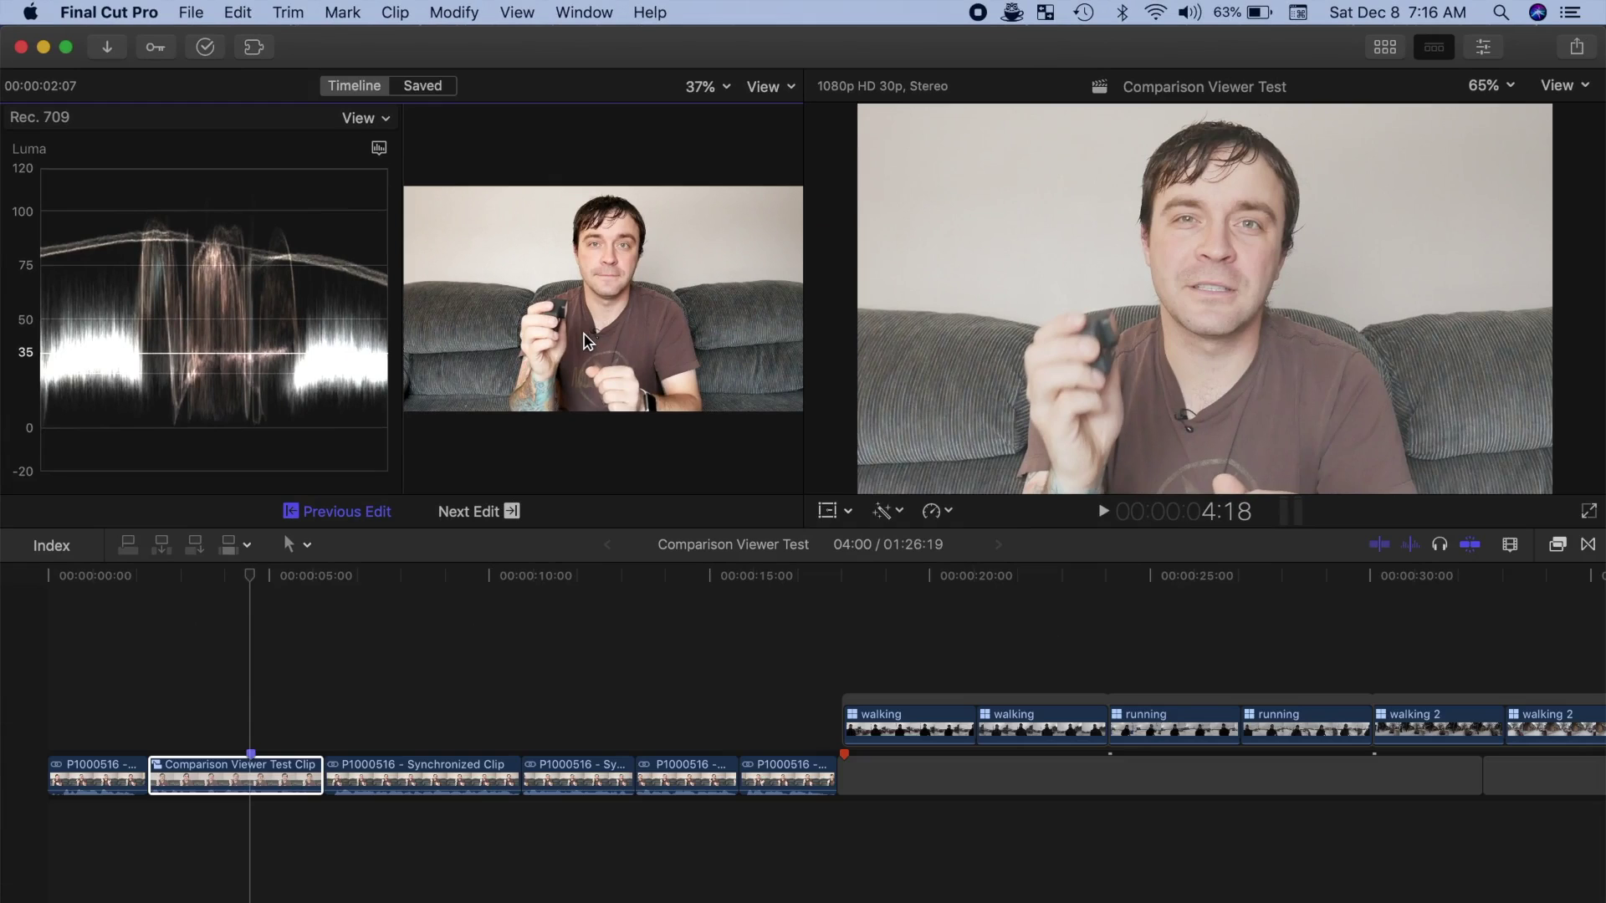
left_click(931, 299)
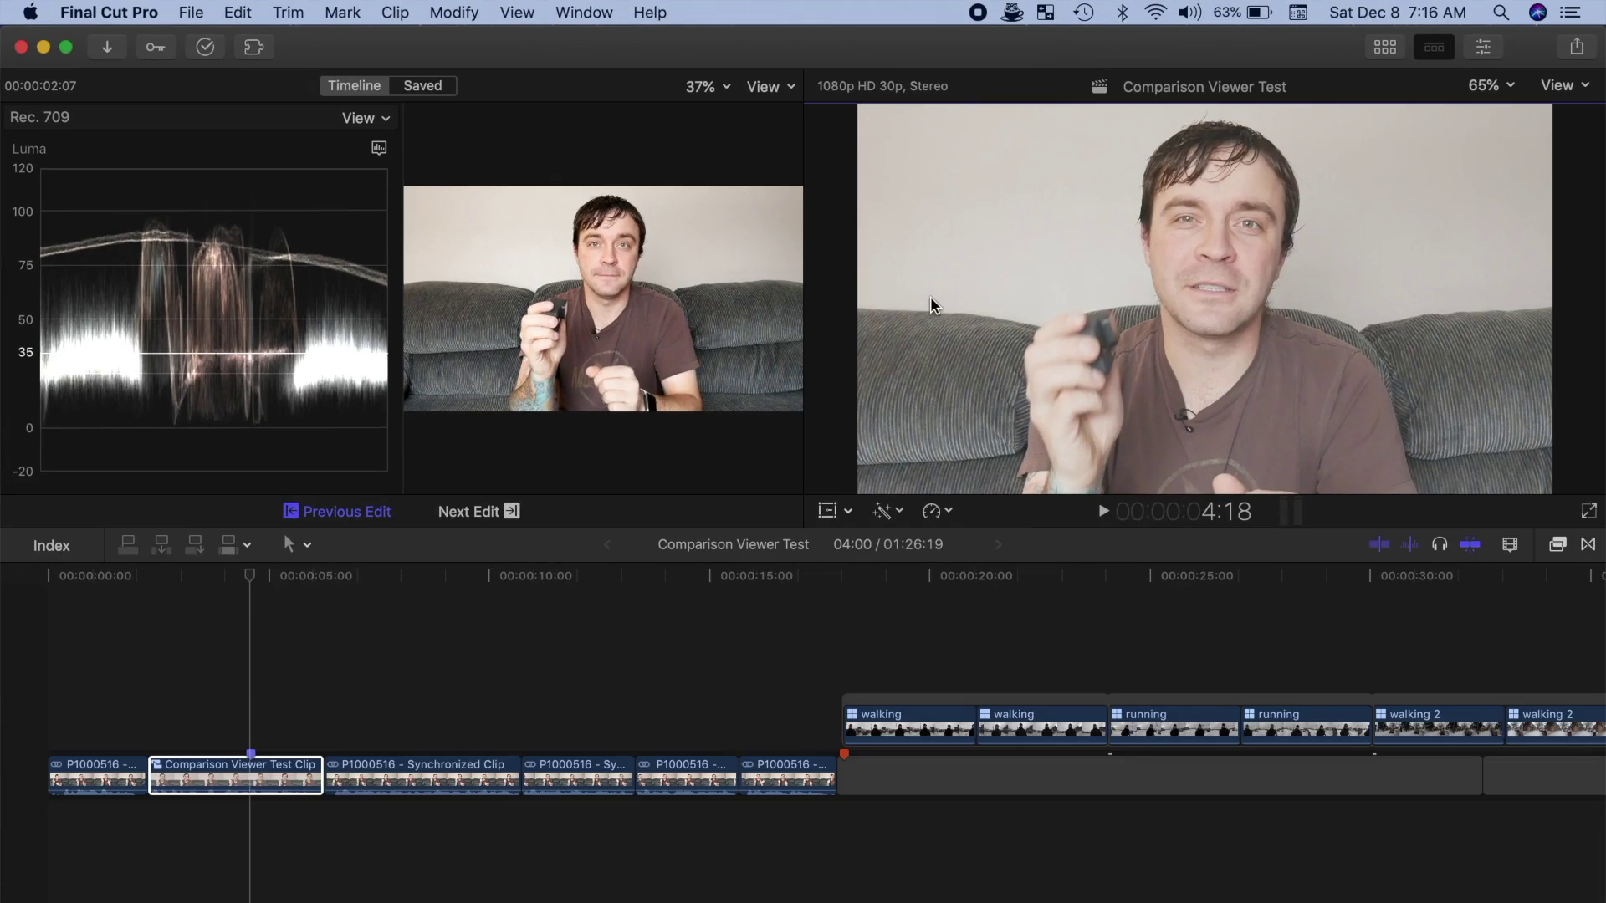
key("super+7")
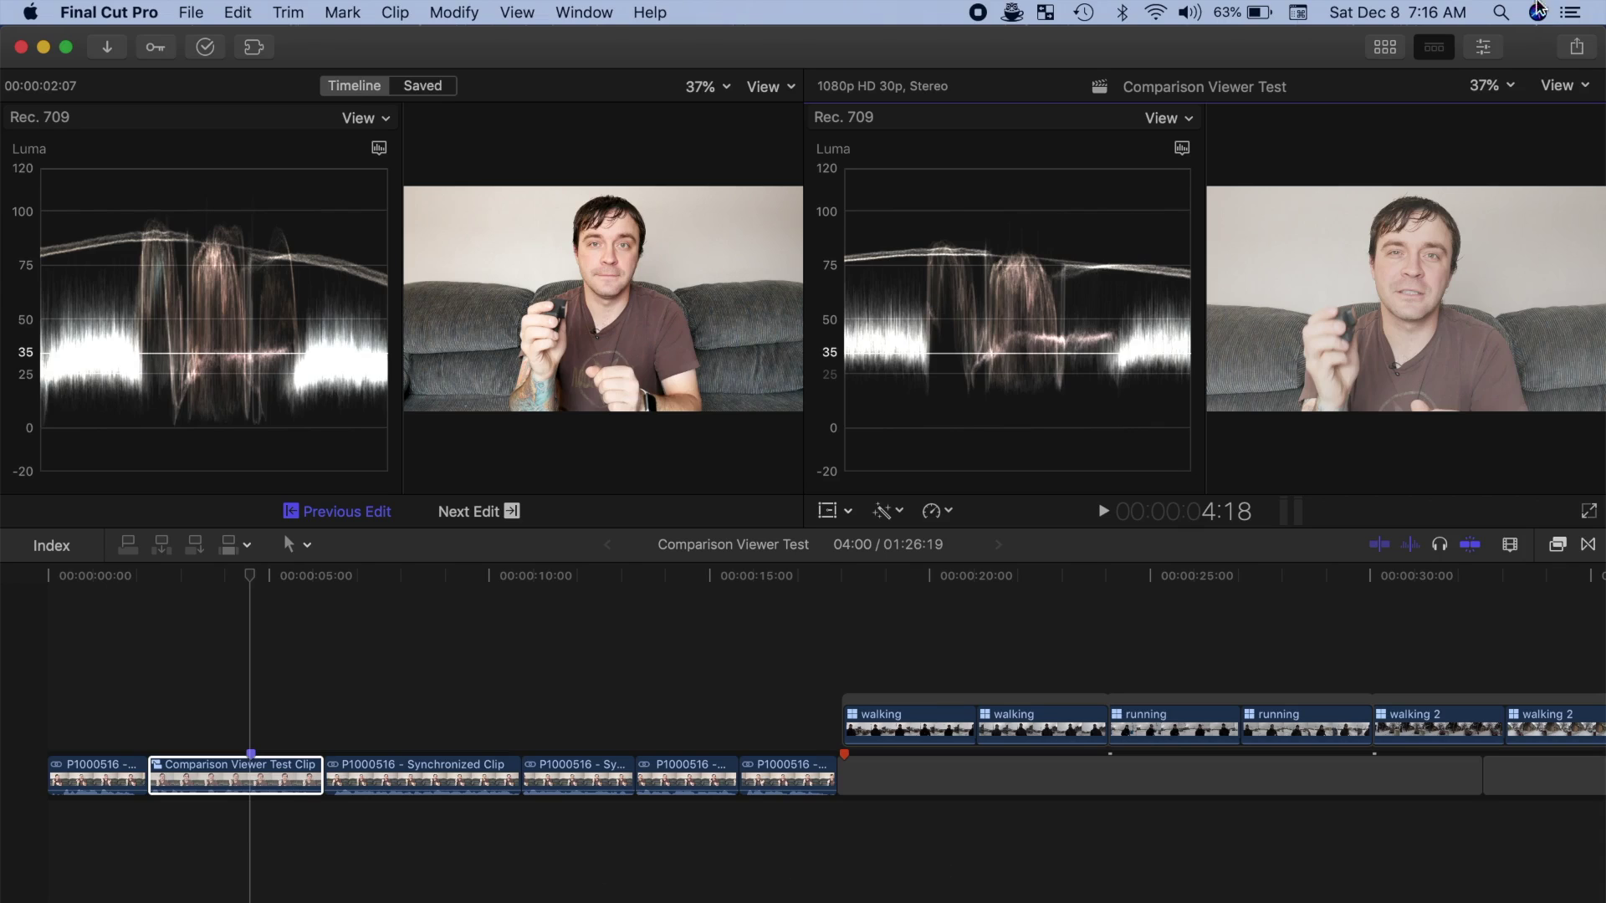
Step: Raise the clip's shadows and highlights in Color Wheels 1, toggling the correction off and on to compare
left_click(1494, 53)
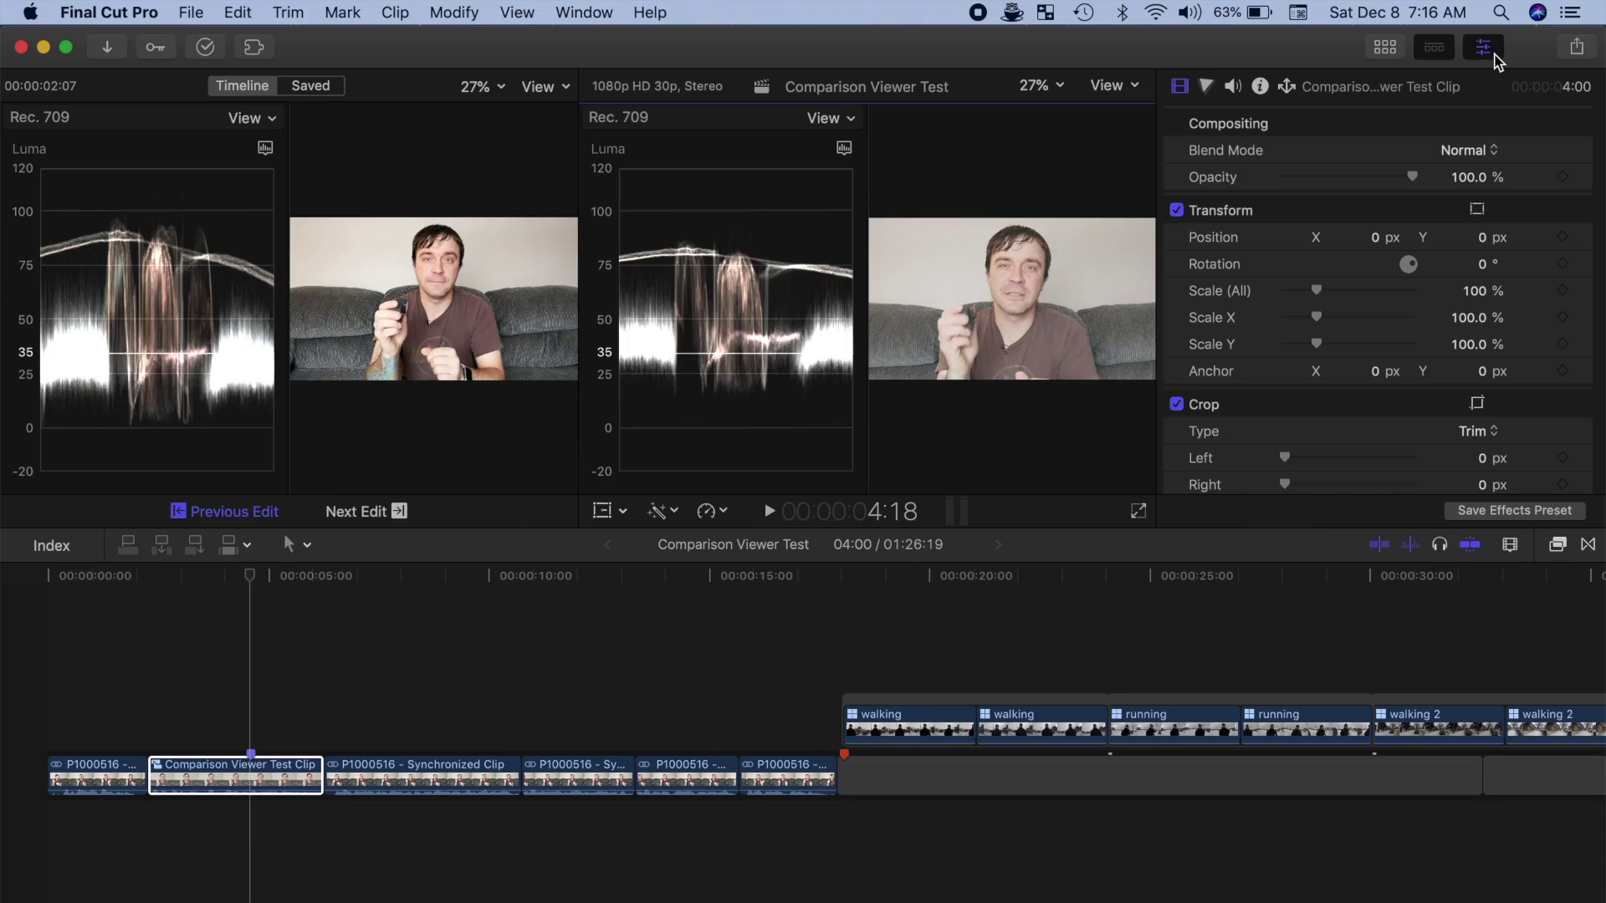
left_click(1205, 87)
scroll(1324, 301, "down", 3)
left_click_drag(1323, 299, 1333, 304)
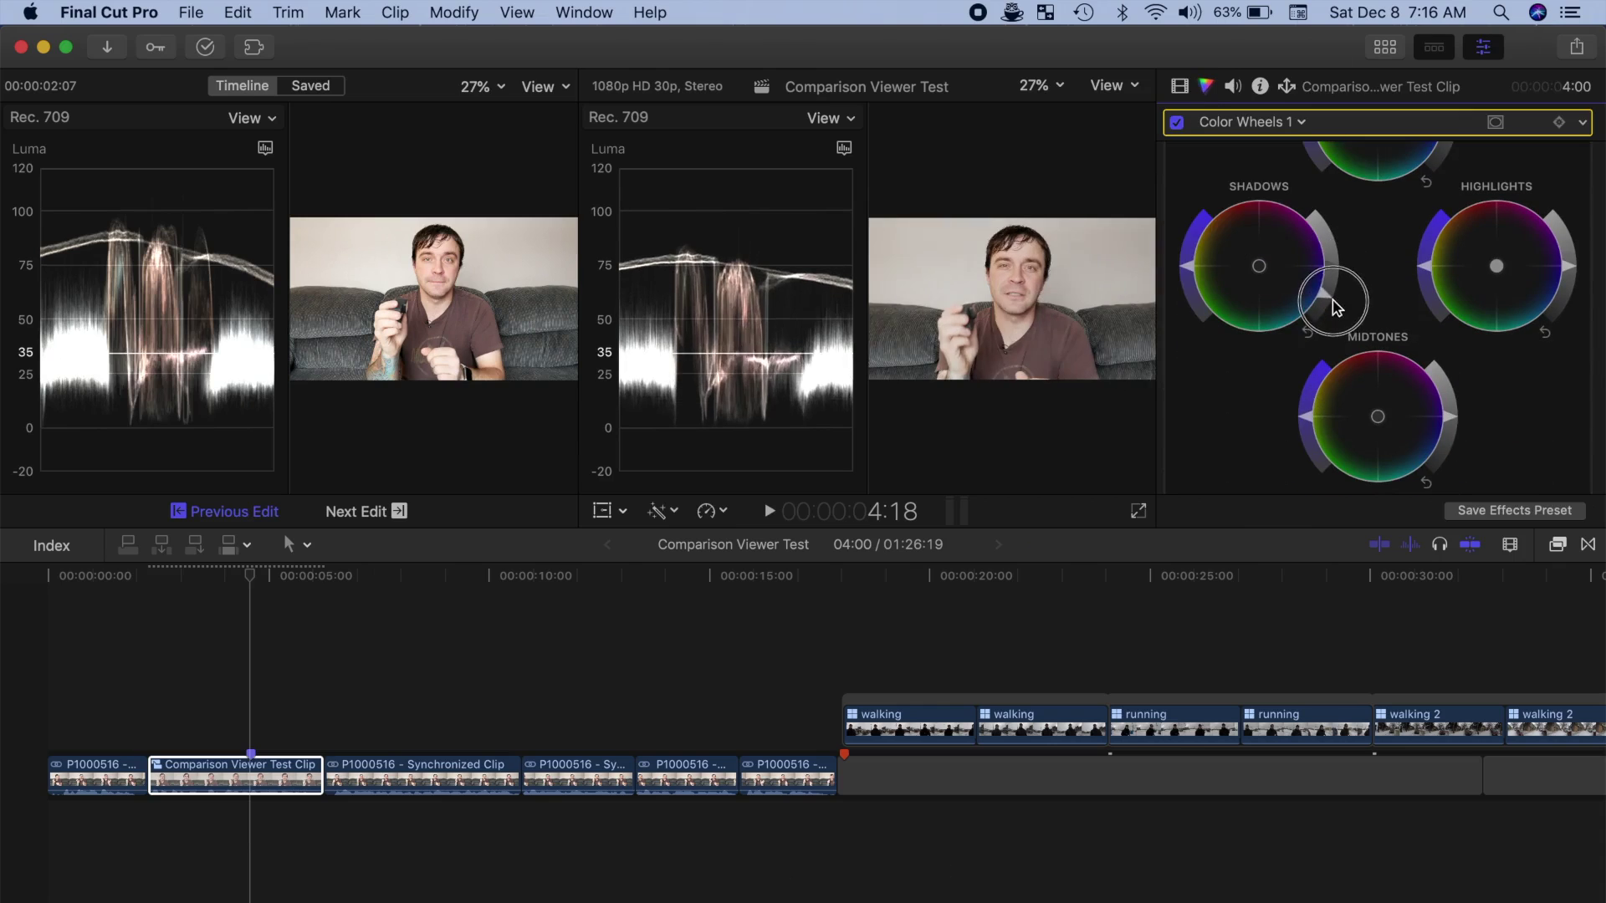
left_click_drag(1566, 266, 1566, 234)
left_click_drag(1450, 417, 1451, 417)
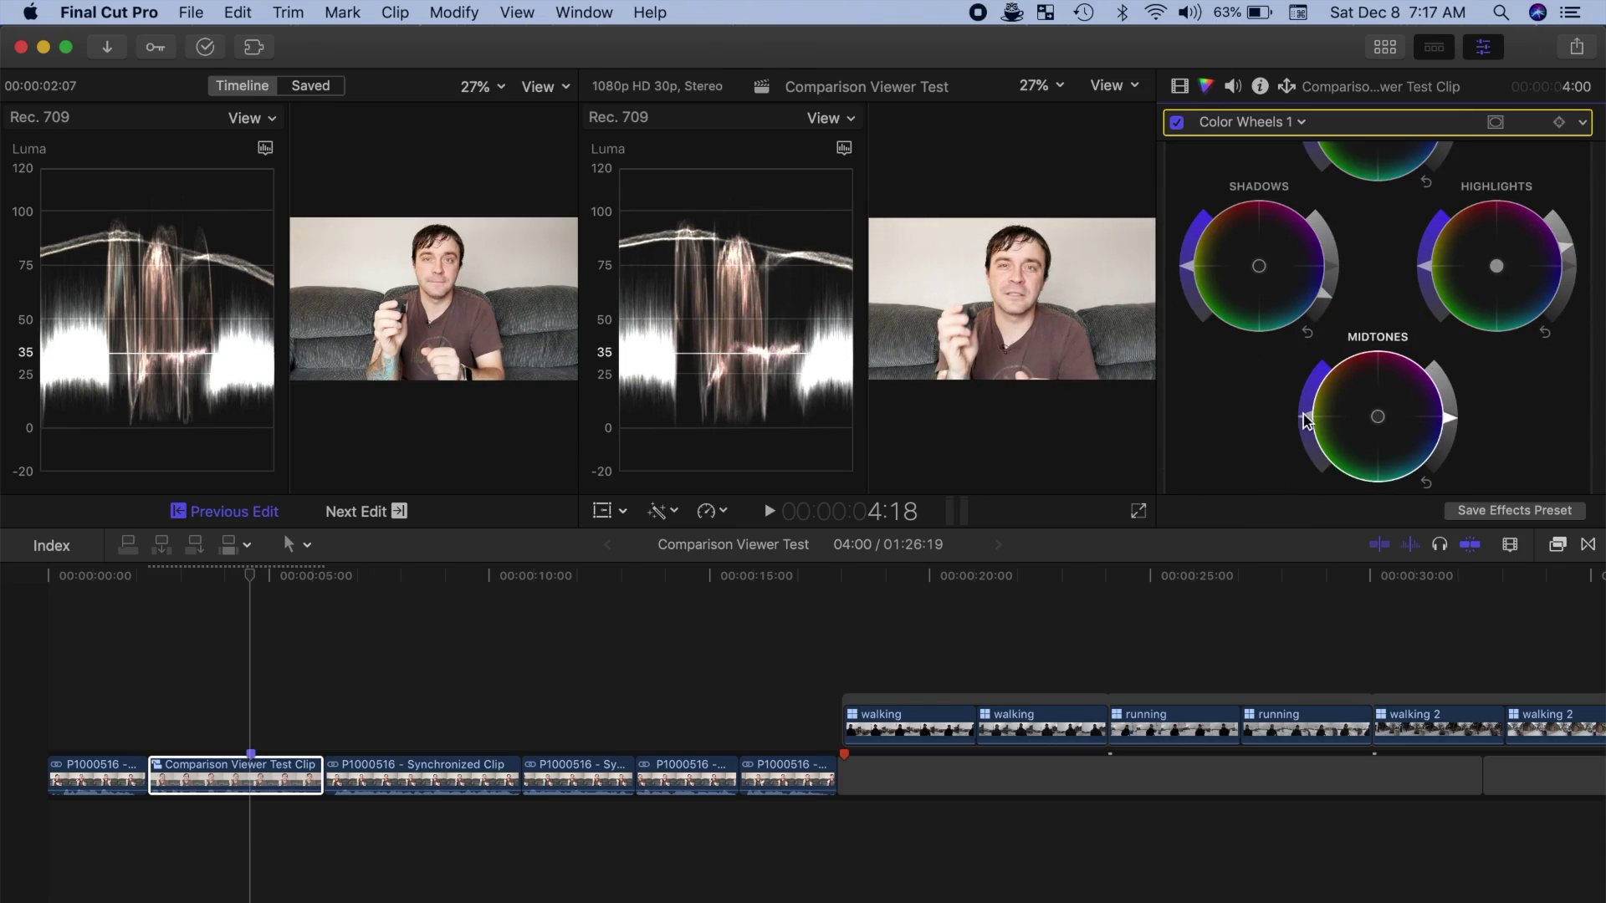
left_click(1178, 123)
left_click(1178, 123)
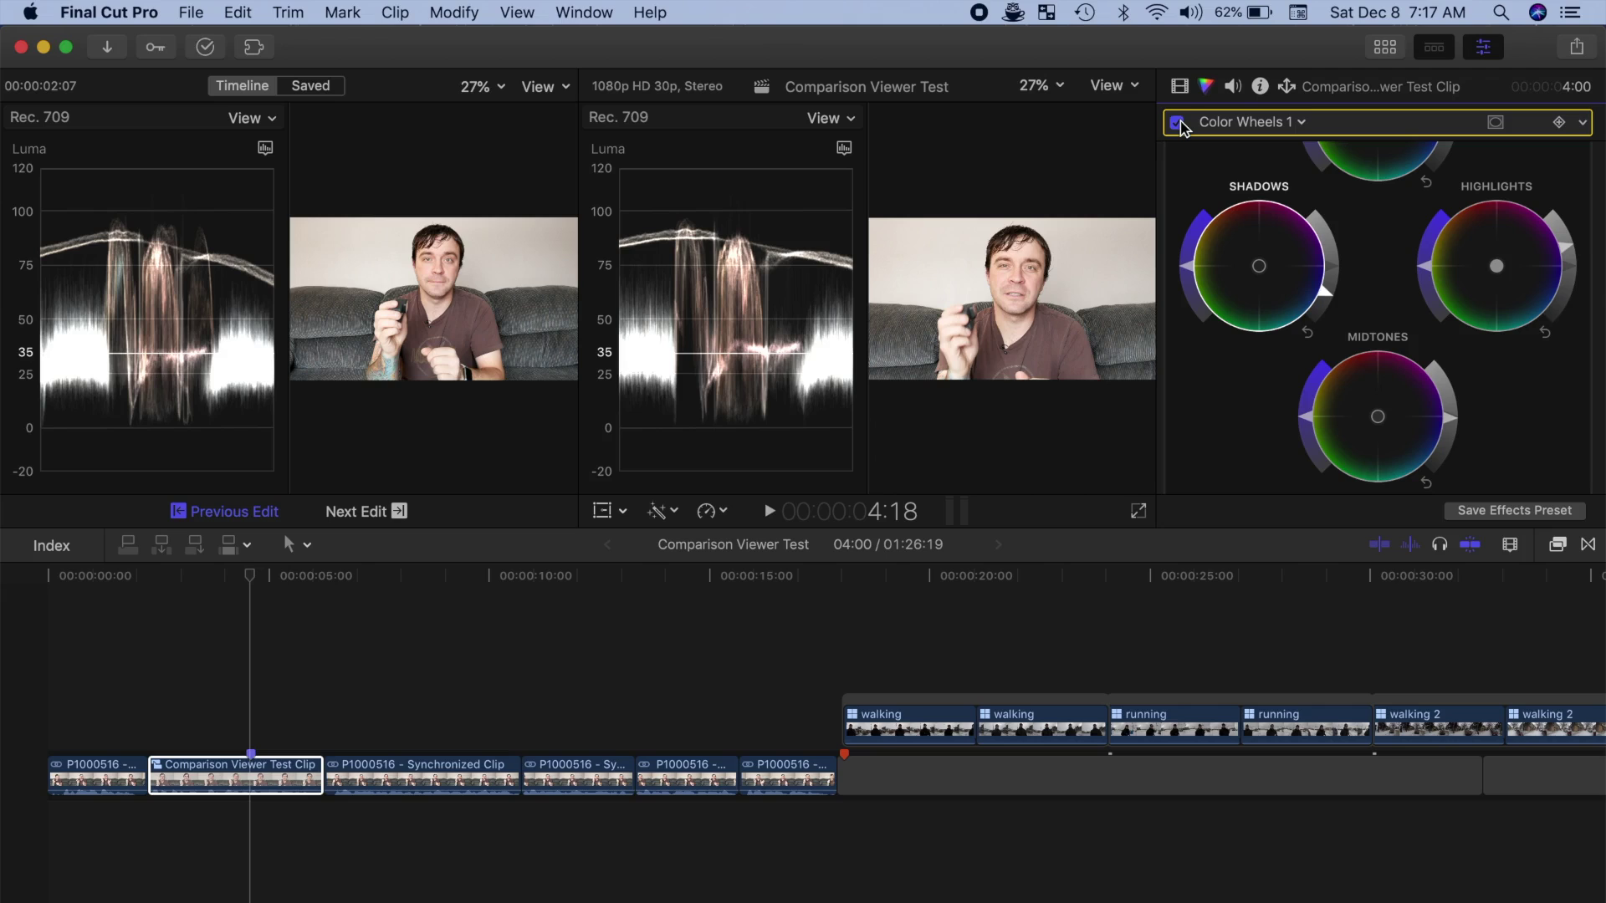
Step: Close the Inspector, set the comparison reference to Saved frames, and open the FCPX Current frame browser
left_click(1483, 48)
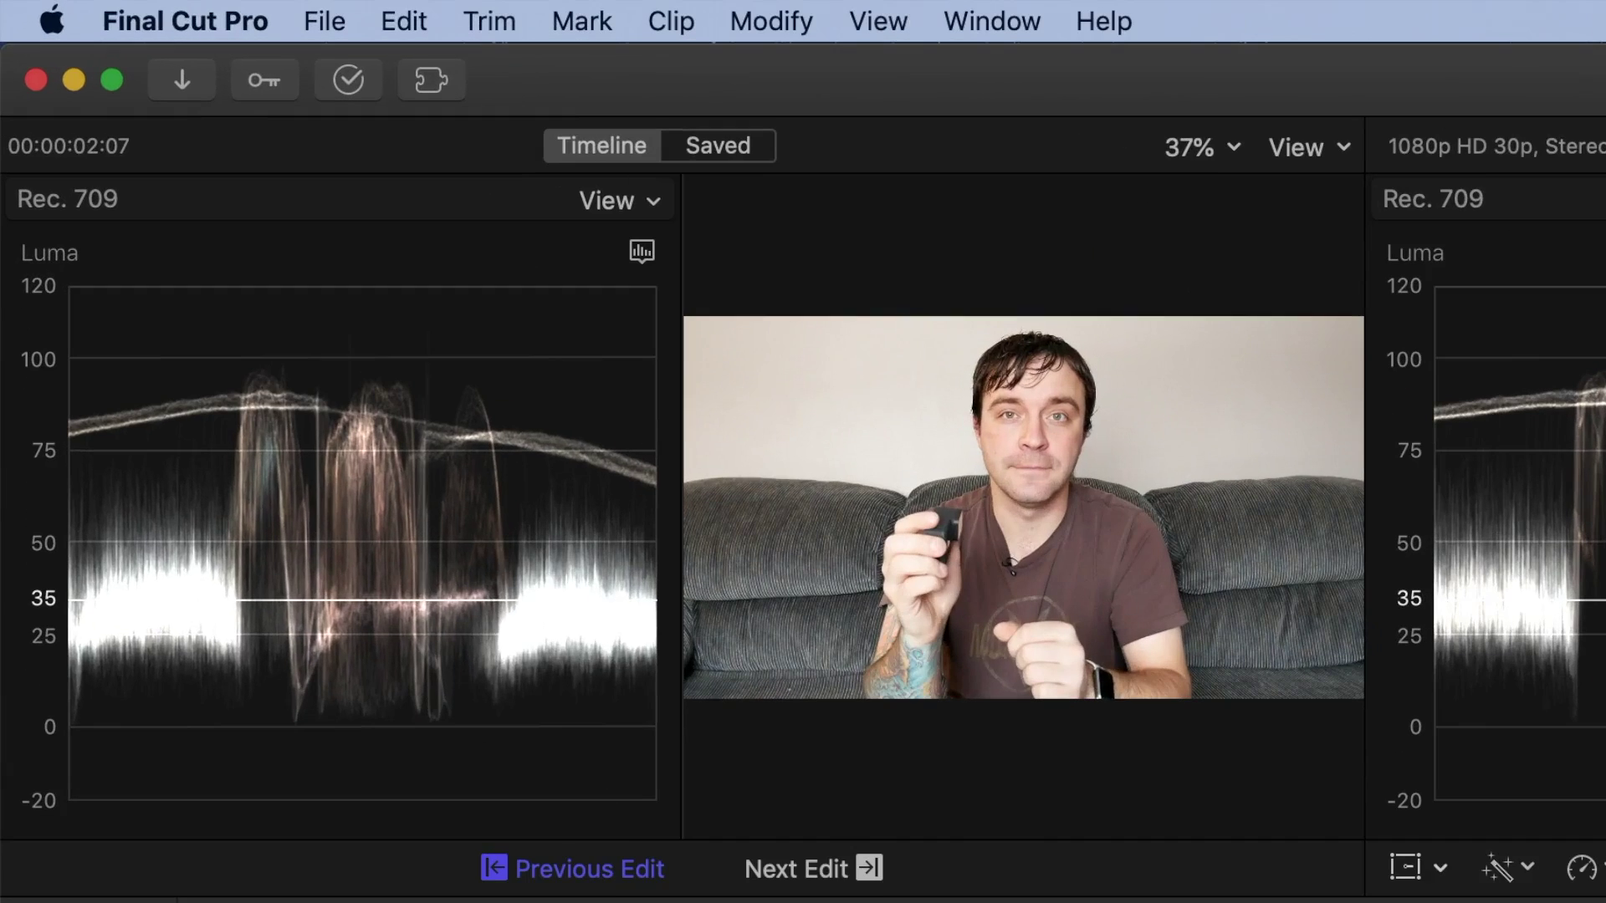
left_click(740, 158)
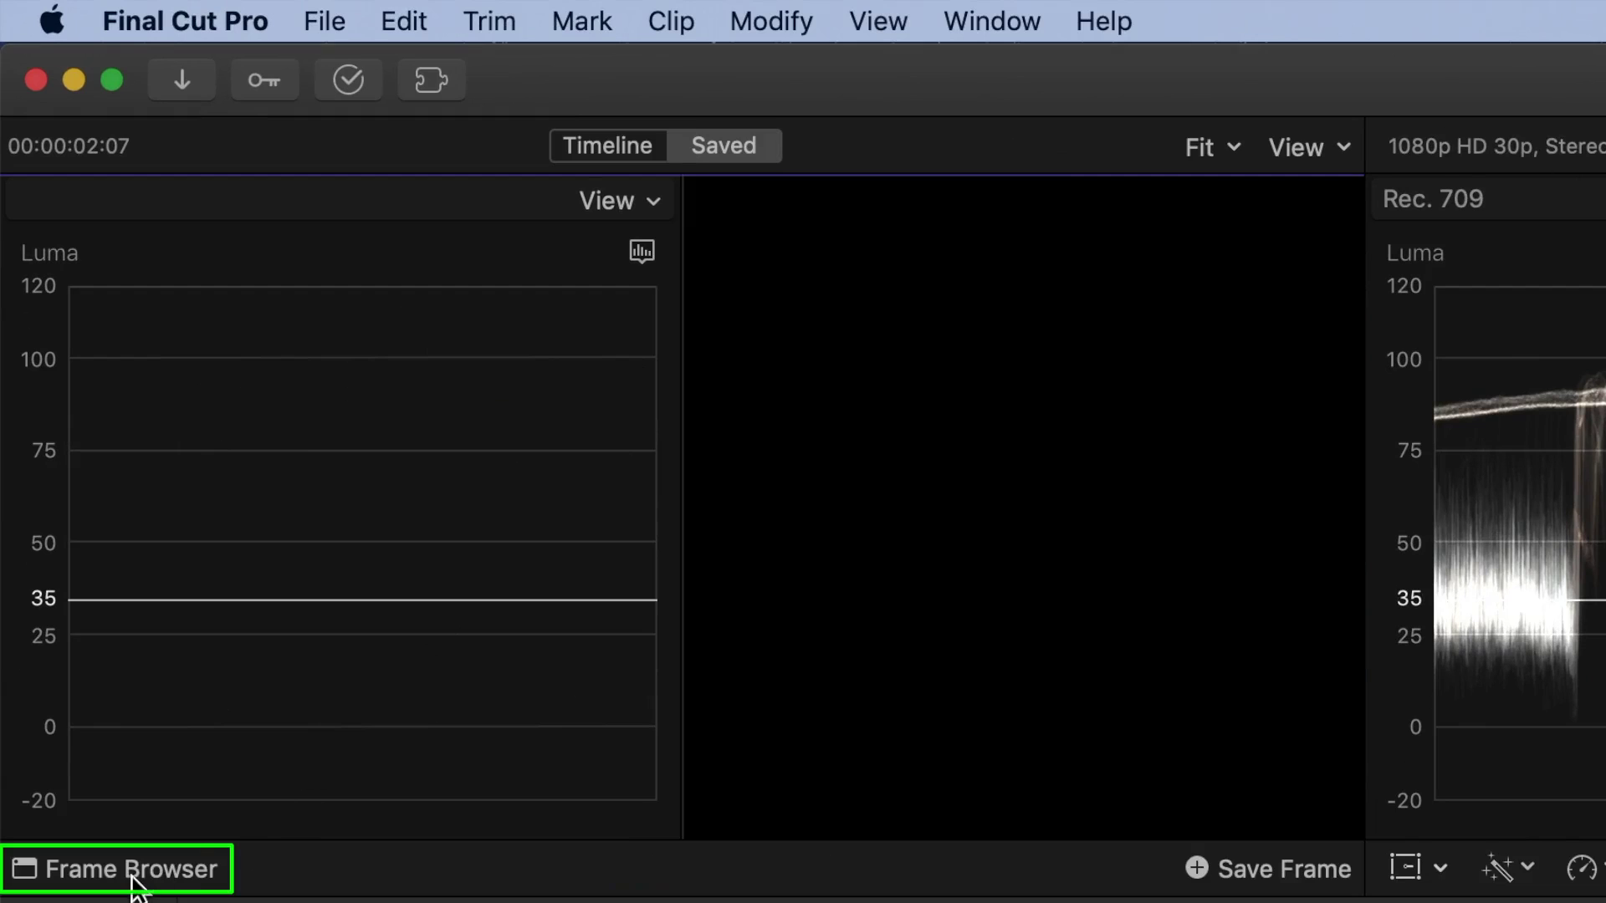
left_click(132, 874)
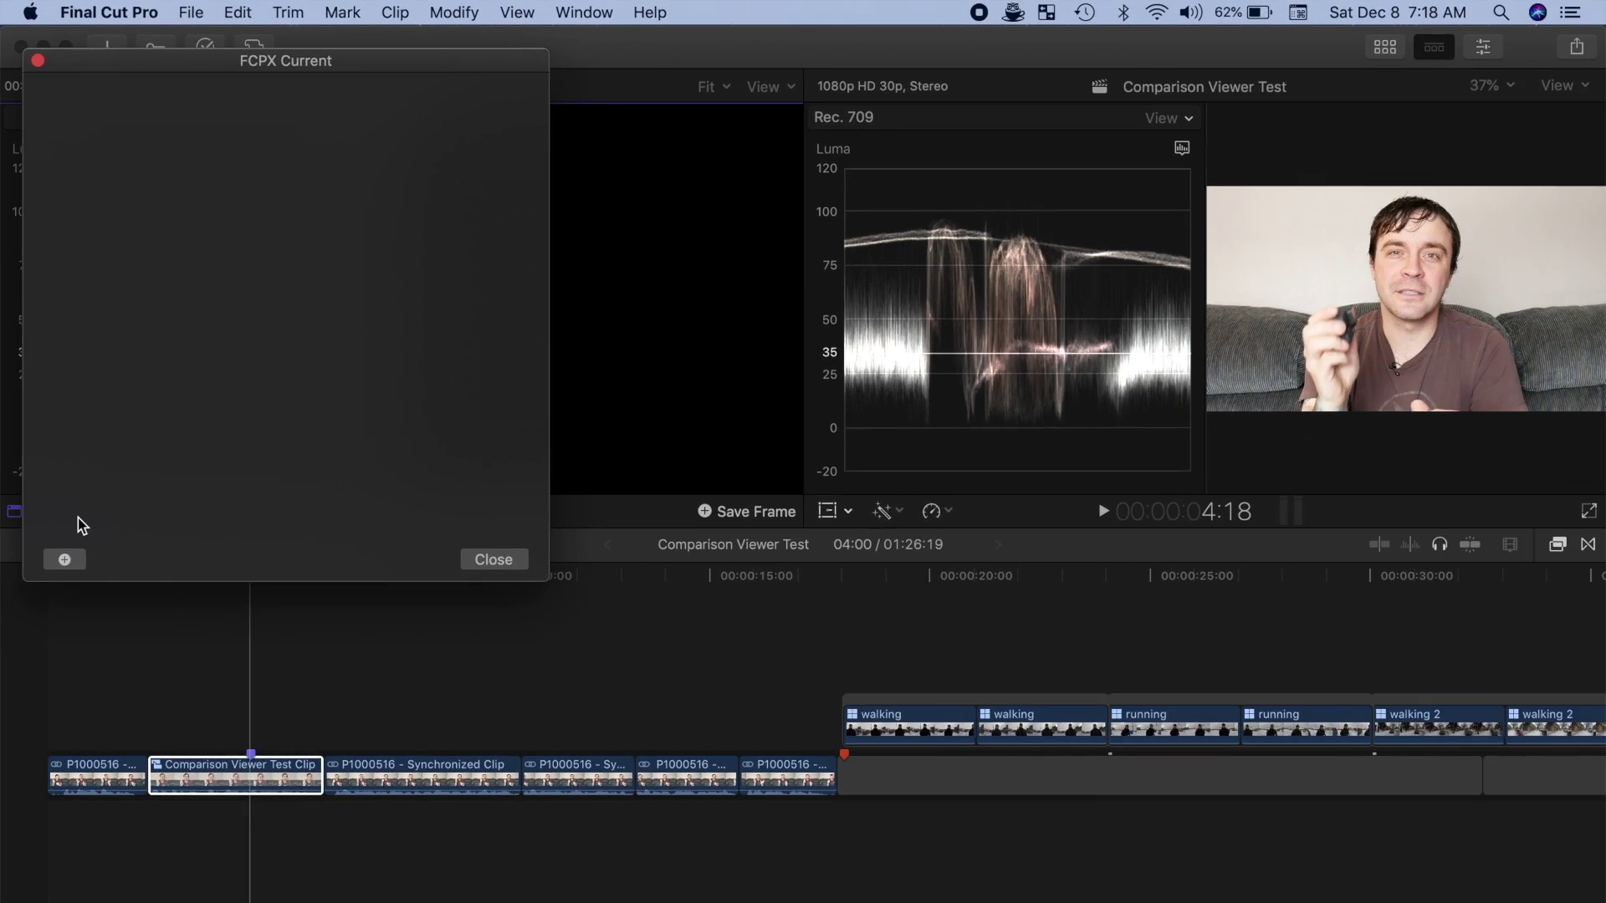
Step: Save a frame from the walking clips and make the saved GH015373 frame the comparison reference
left_click(911, 666)
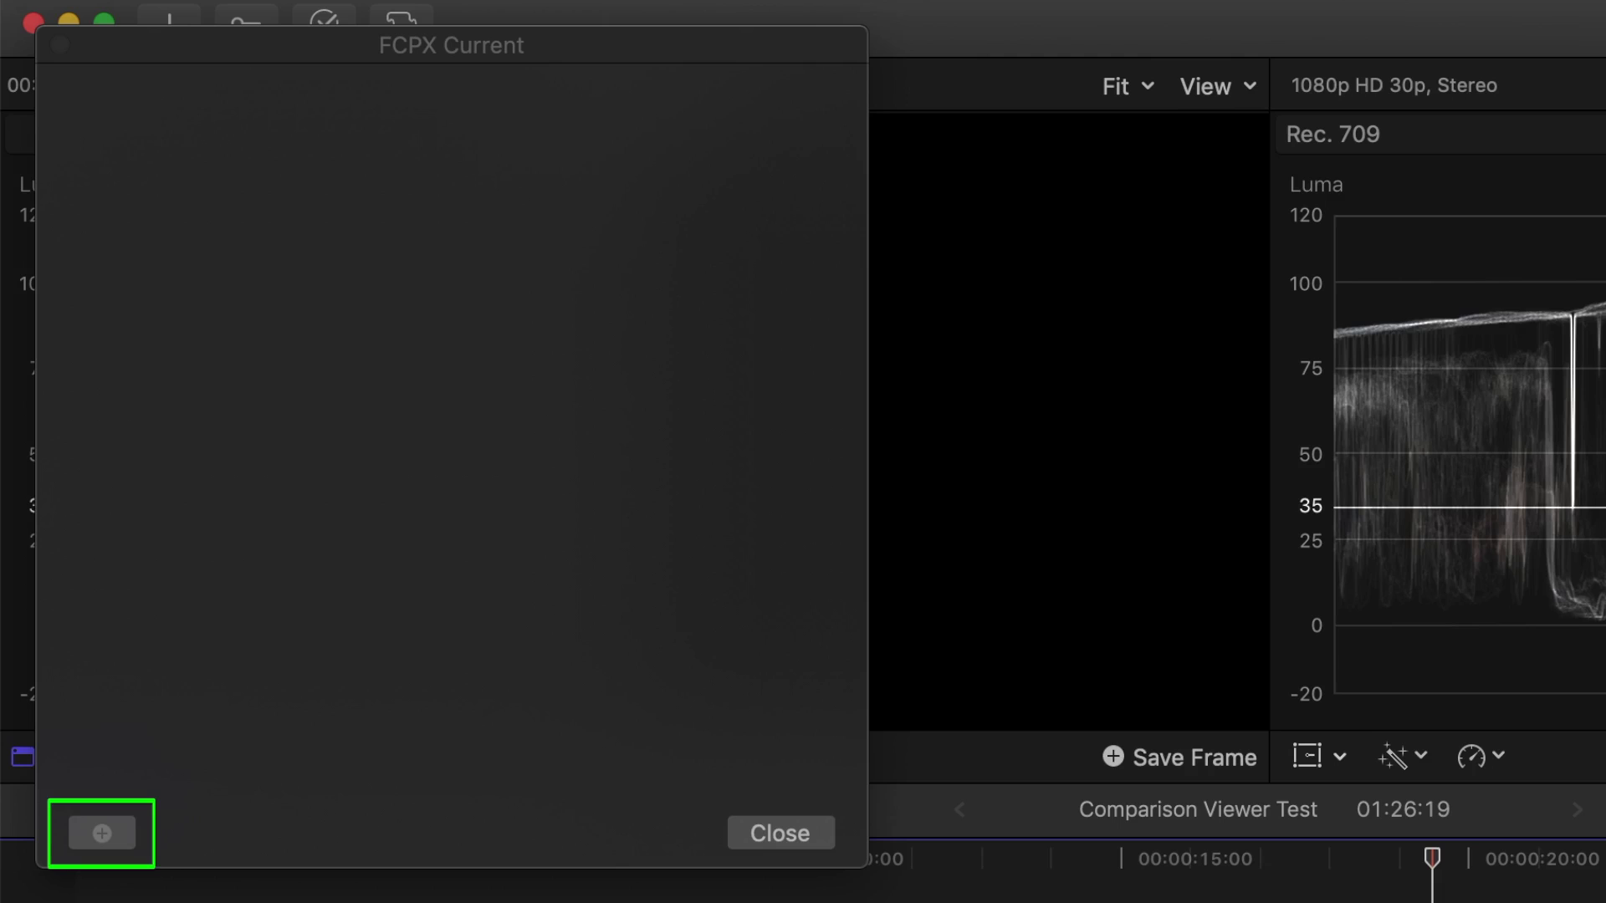
left_click(105, 836)
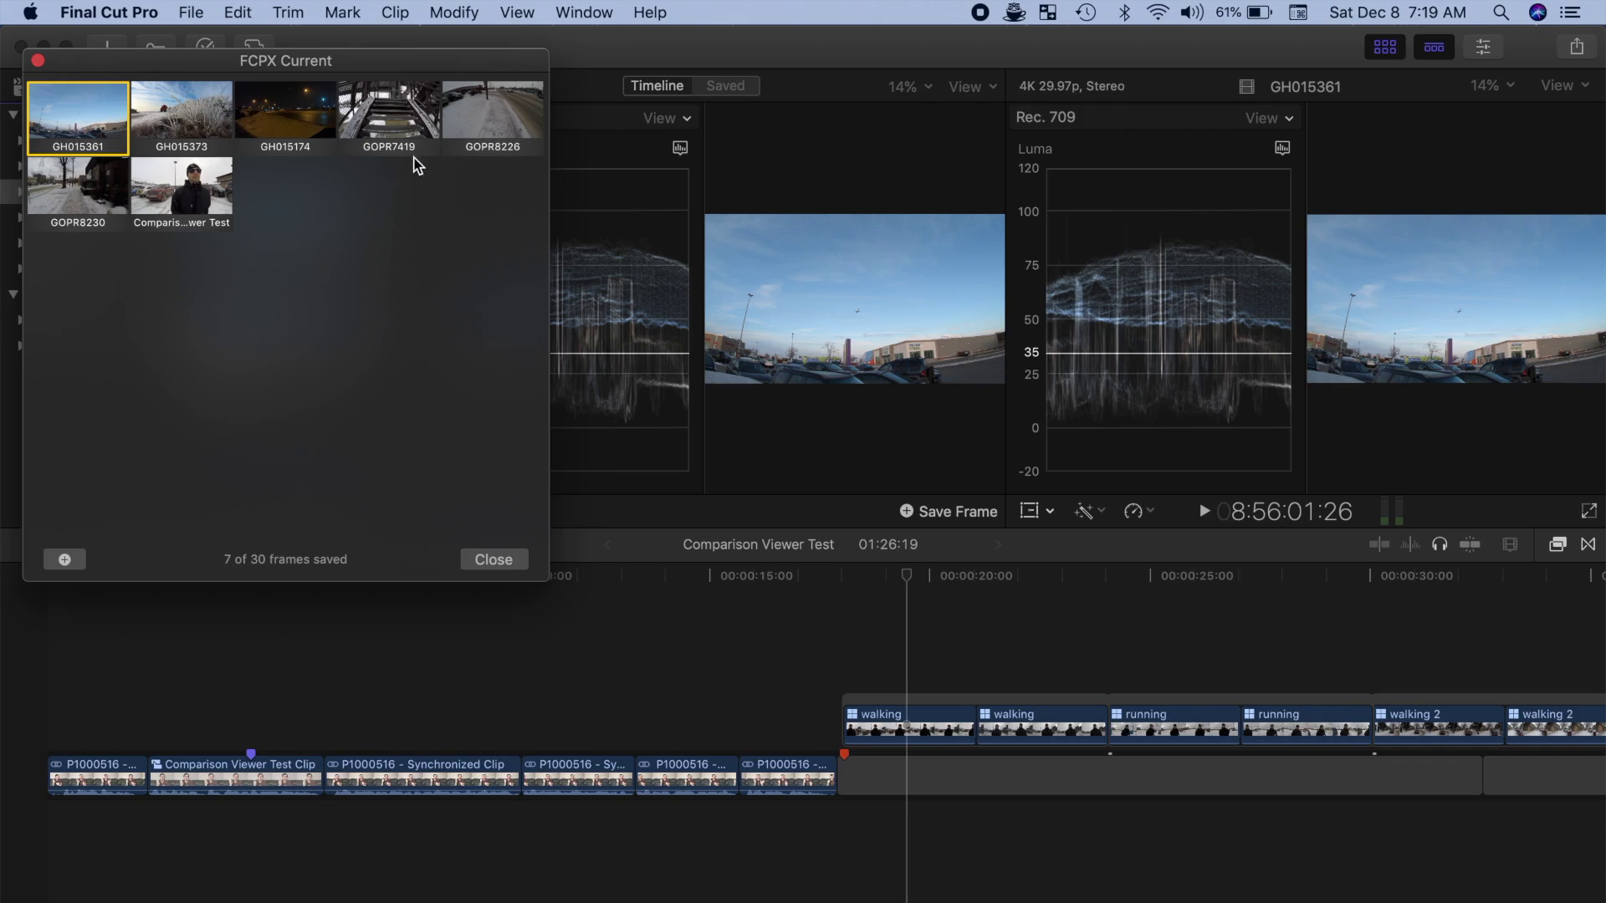
left_click(214, 117)
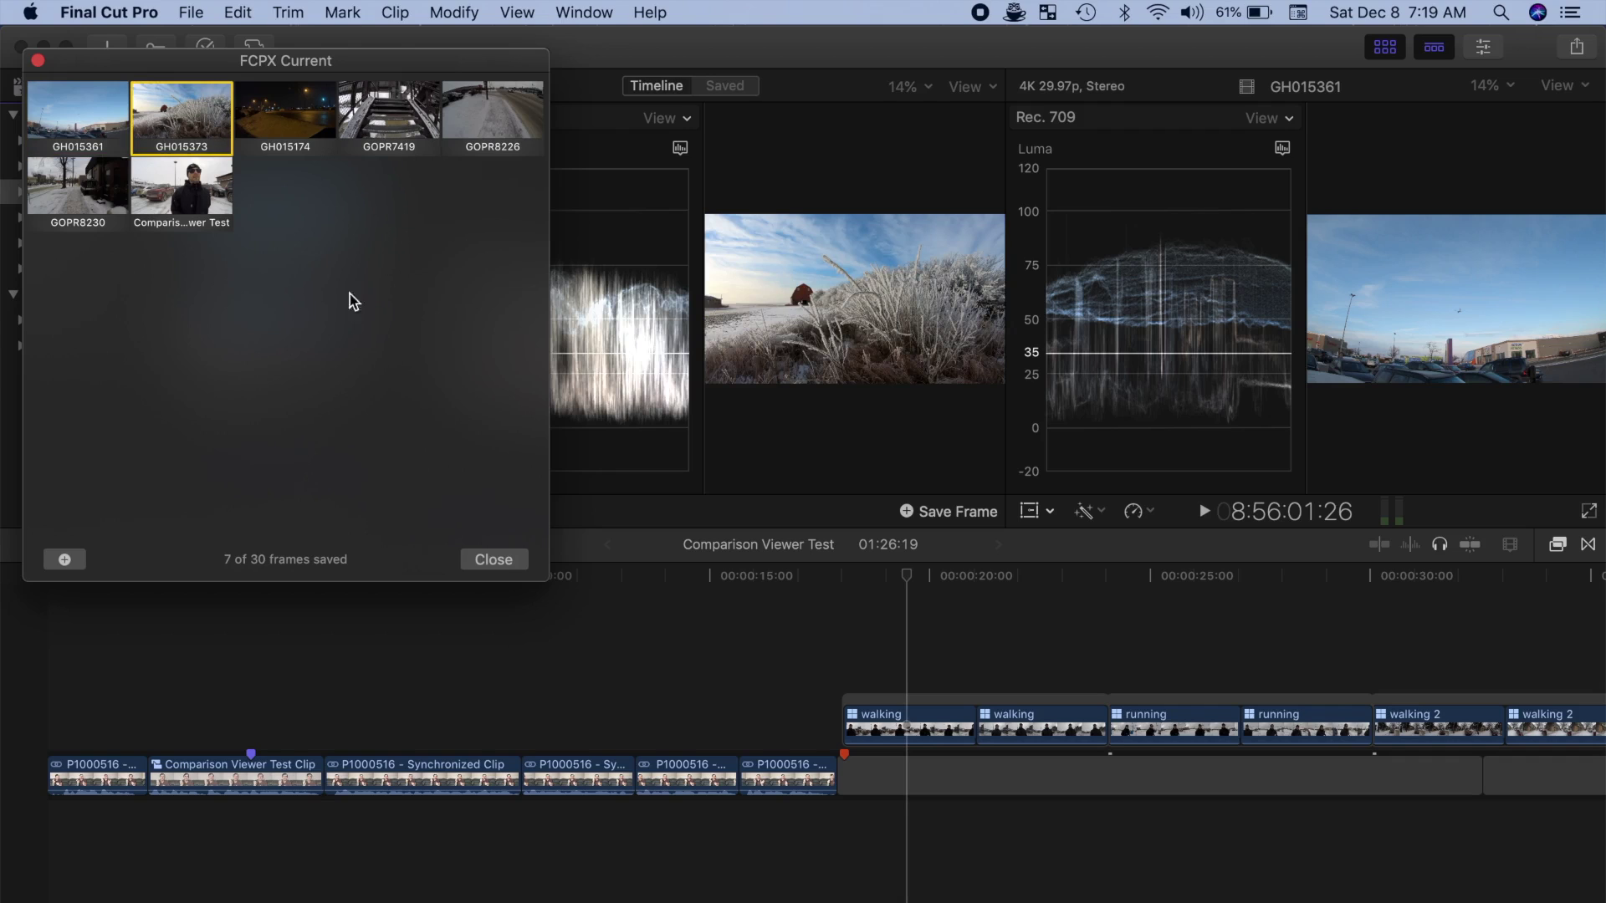
left_click(485, 567)
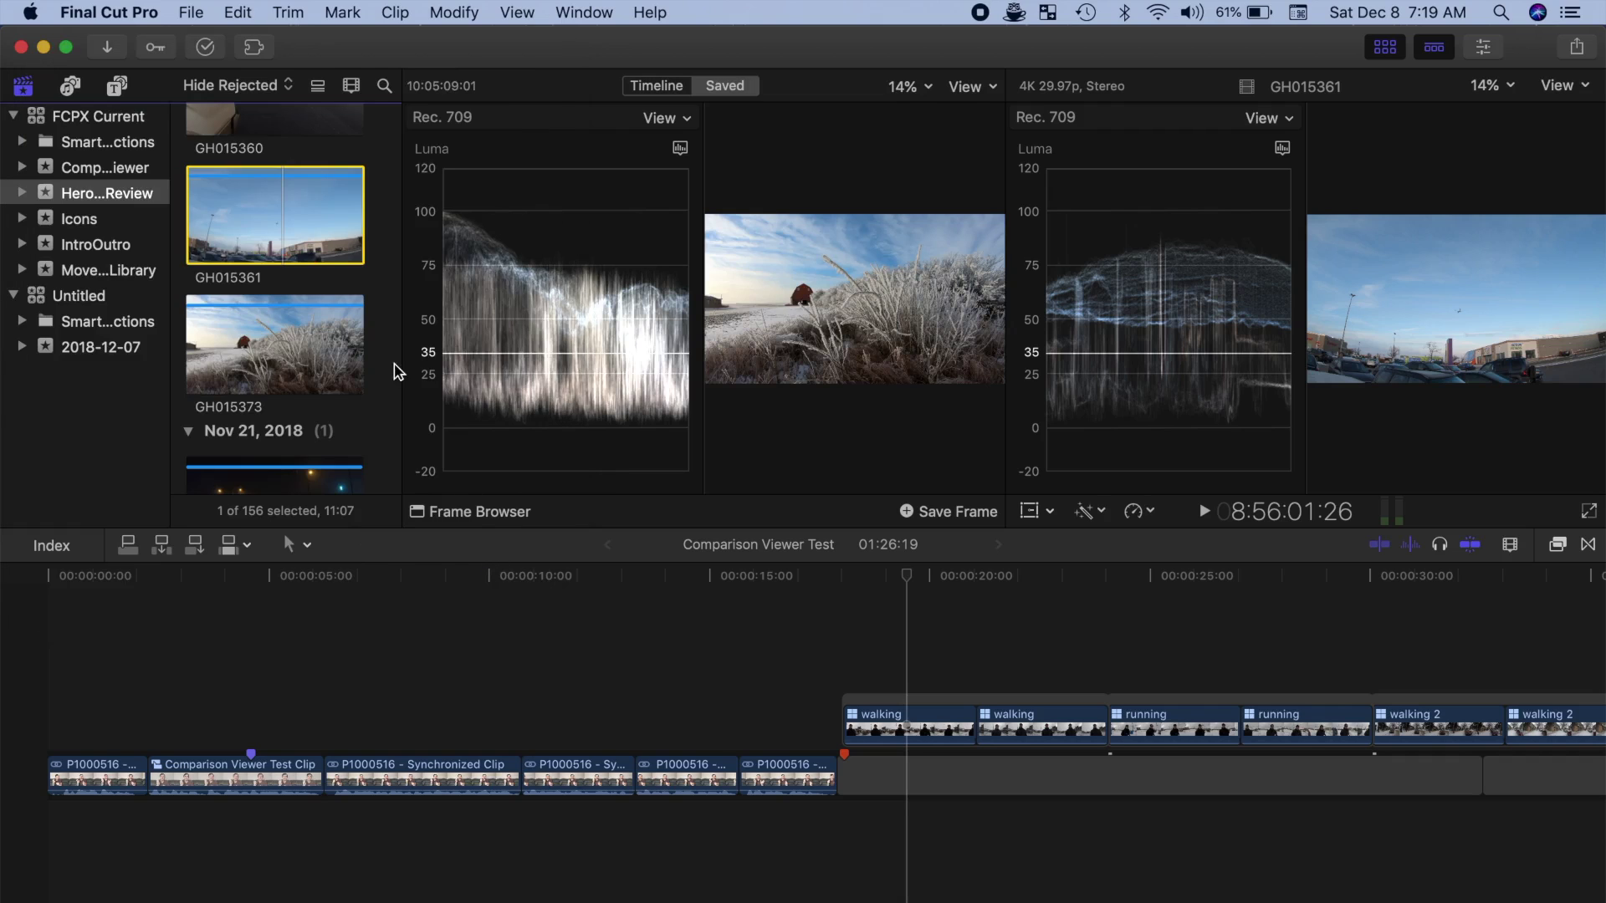
Step: Hide the Browser and, in Color Wheels, raise the walking clip's master brightness and lower its shadows
left_click(1385, 50)
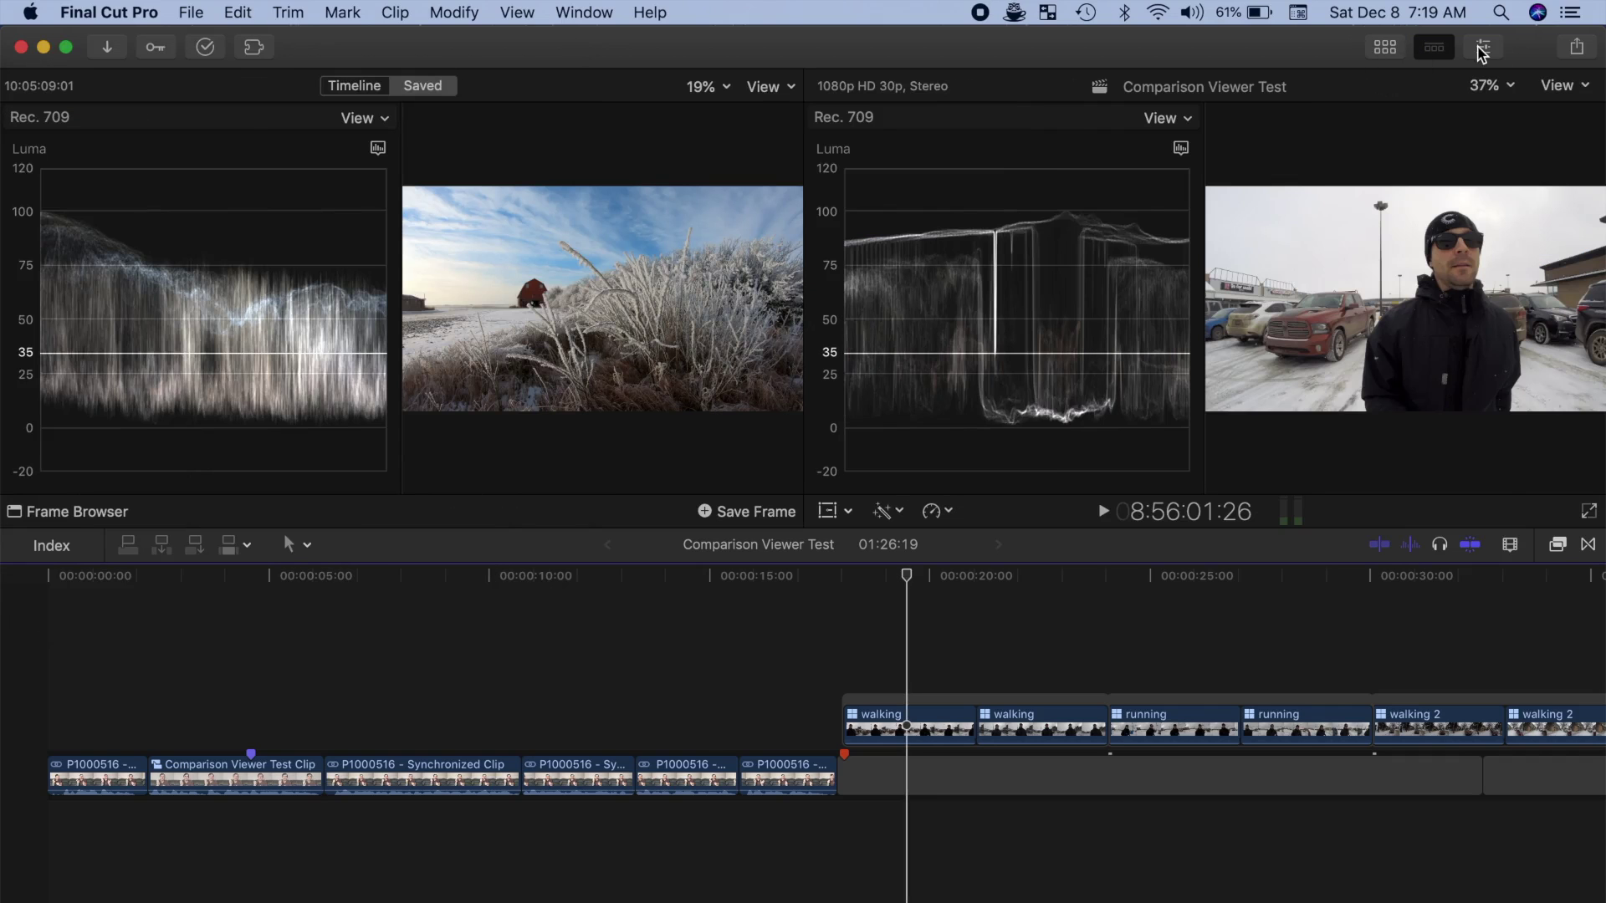
left_click(1481, 50)
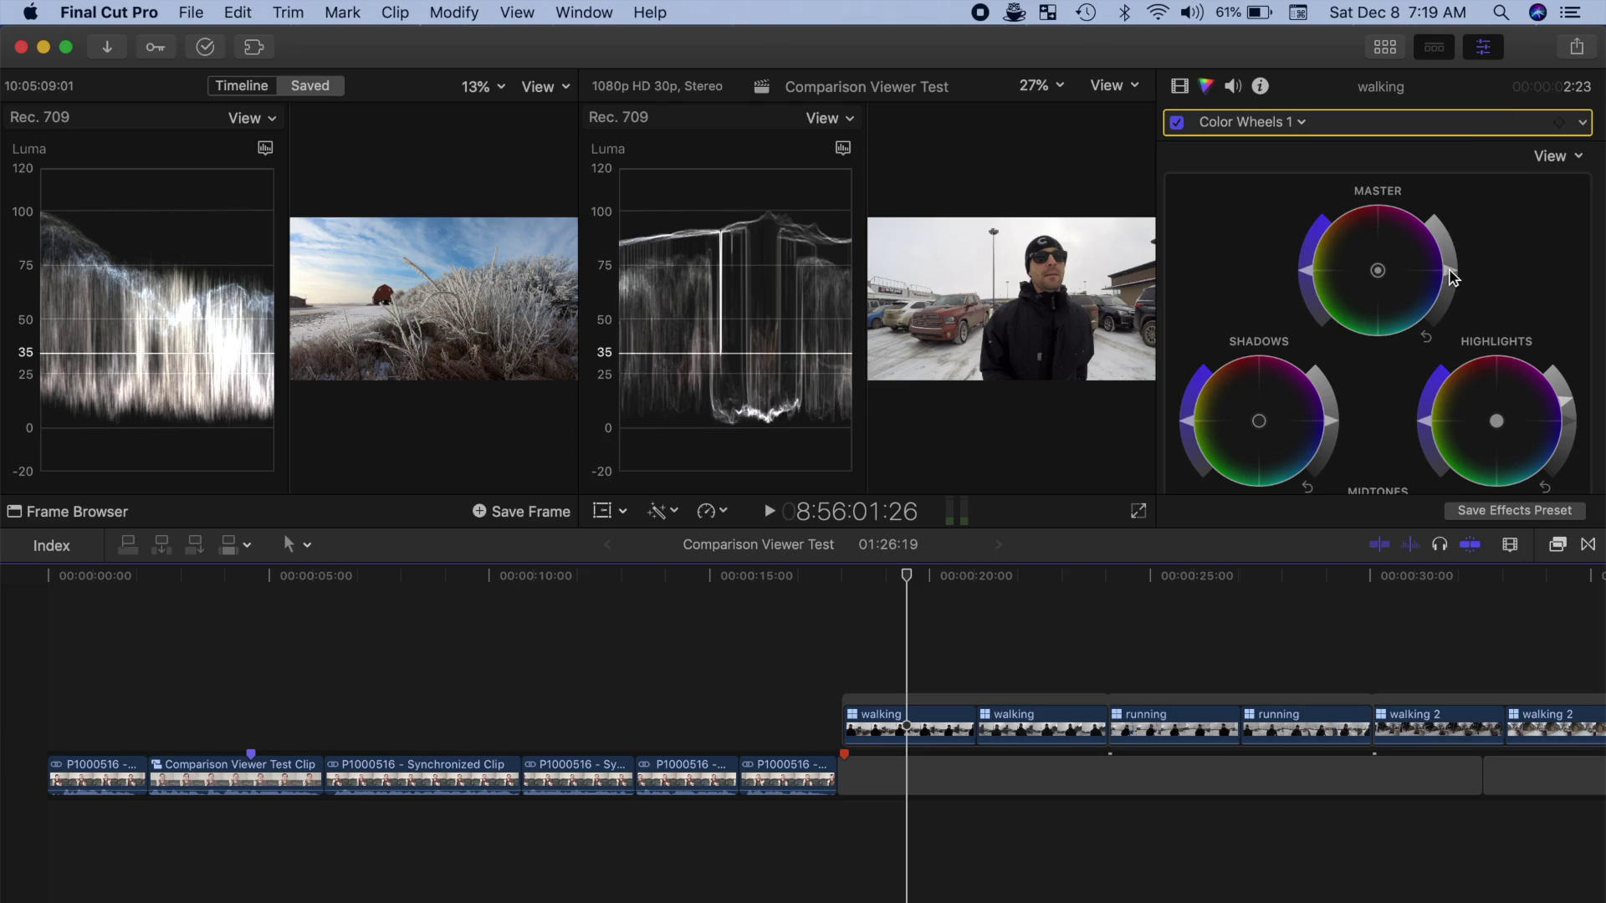
left_click_drag(1452, 278, 1453, 261)
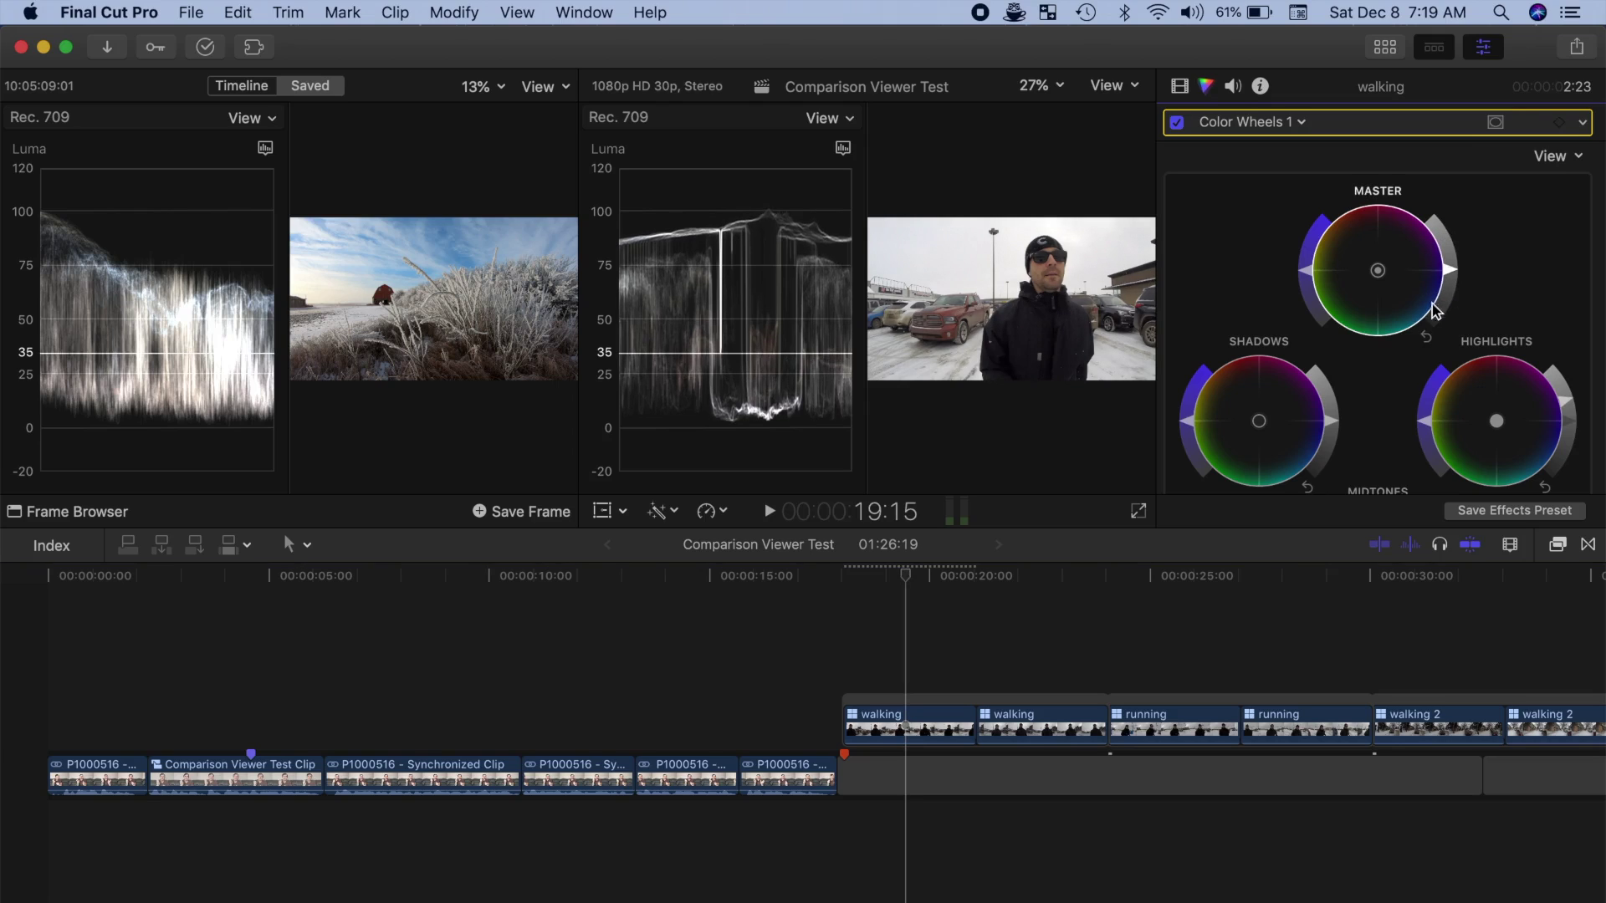
left_click_drag(1342, 428, 1333, 427)
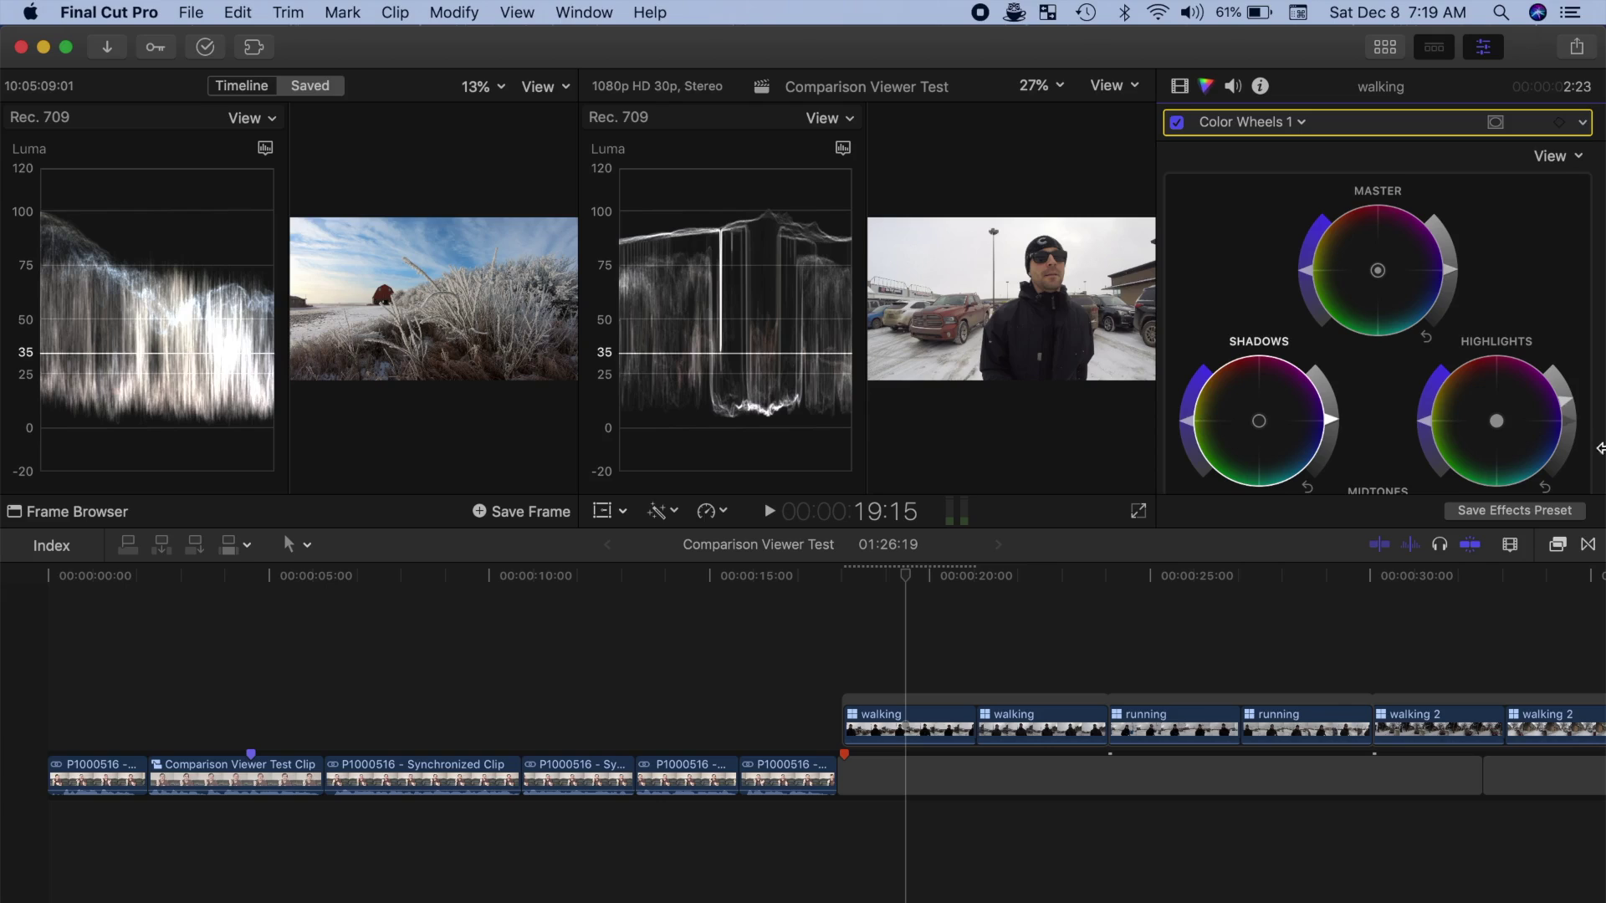
scroll(1558, 417, "down", 2)
scroll(1558, 416, "down", 1)
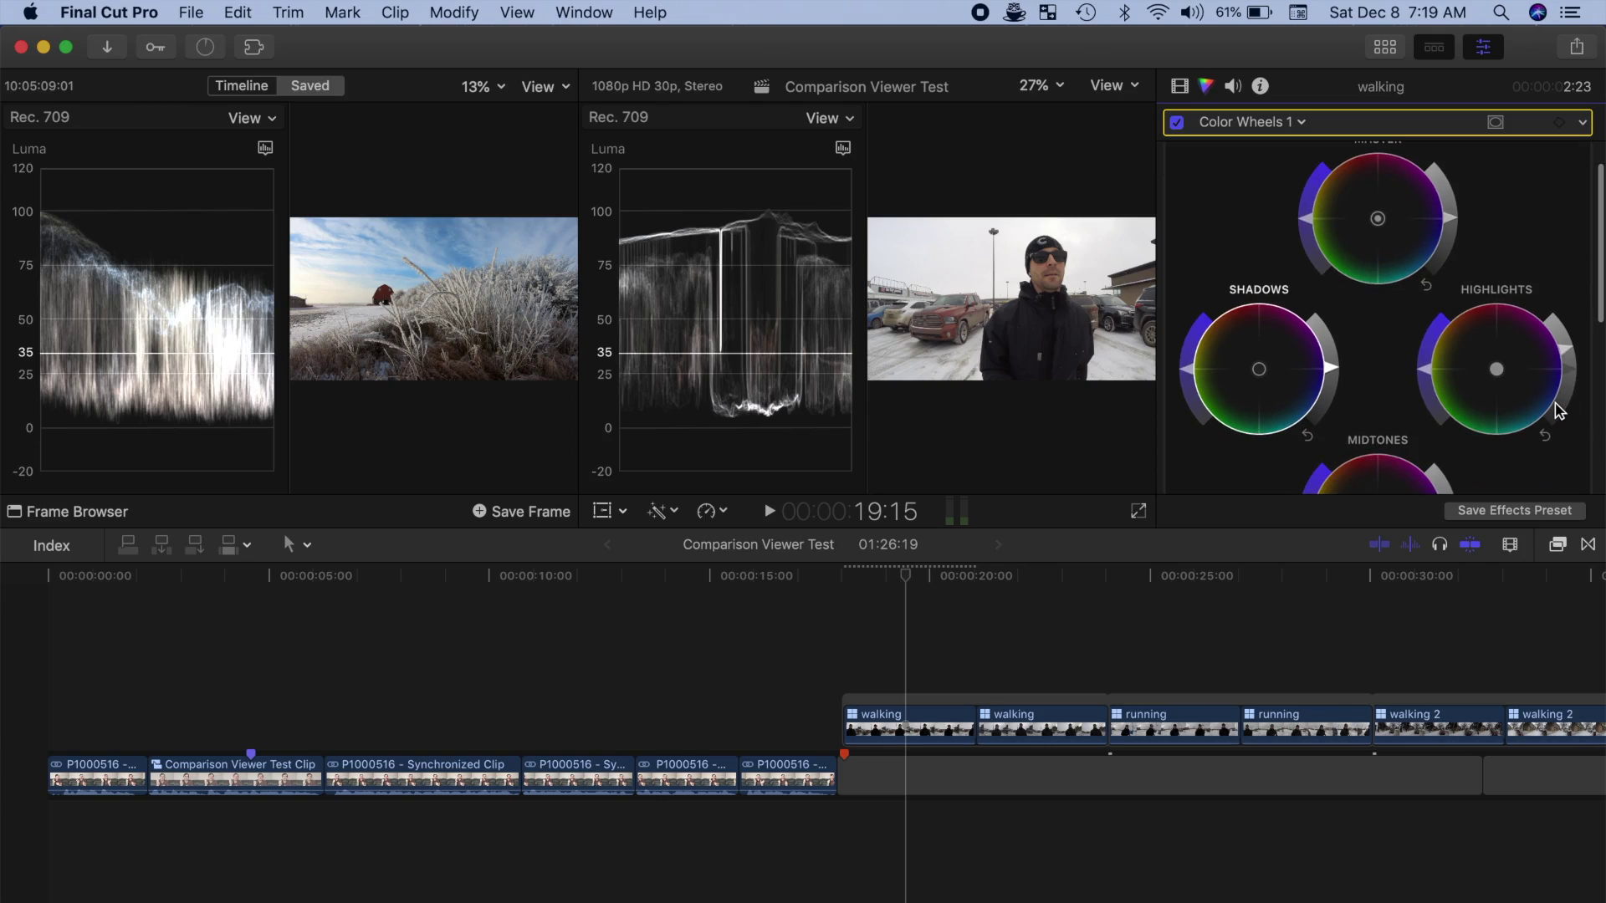